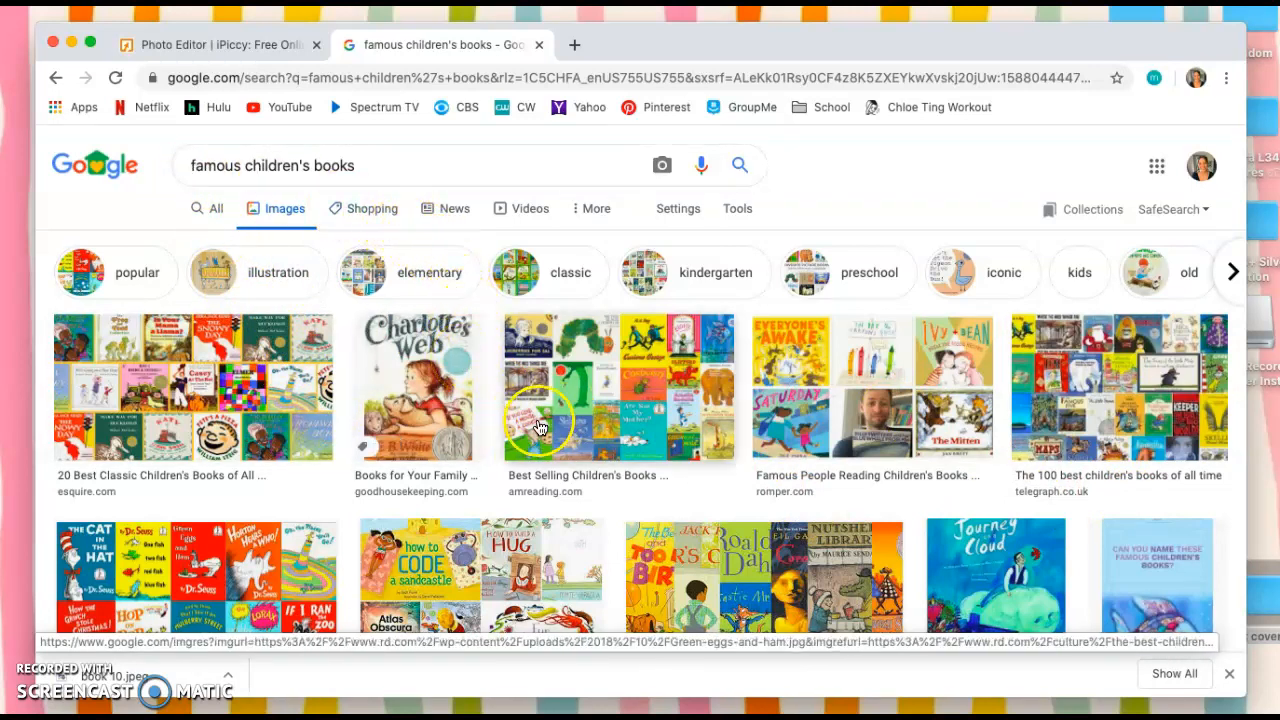
- Save the "There Was an Old Lady Who Swallowed a Fly" cover from the image results as JPEG "book 11" in the book covers folder
{"action": "scroll", "coordinate": [502, 409], "scroll_direction": "down", "scroll_amount": 4}
{"action": "scroll", "coordinate": [502, 416], "scroll_direction": "down", "scroll_amount": 5}
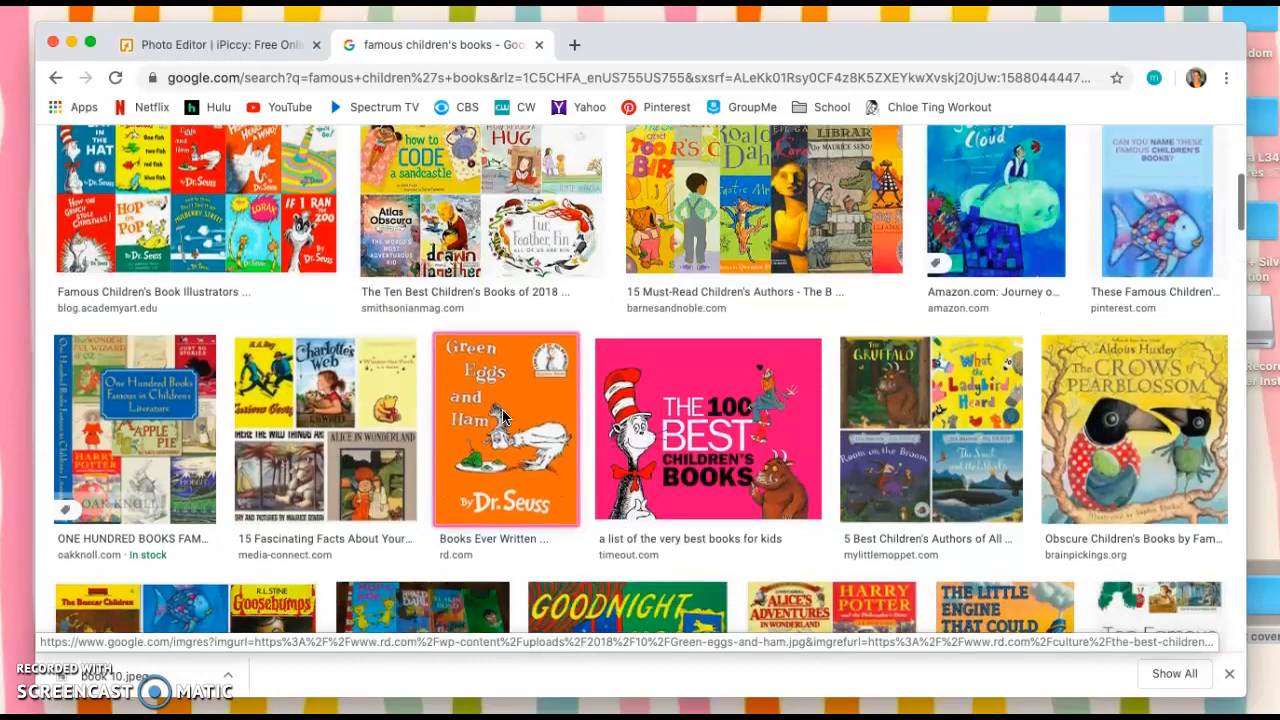
{"action": "scroll", "coordinate": [502, 416], "scroll_direction": "down", "scroll_amount": 5}
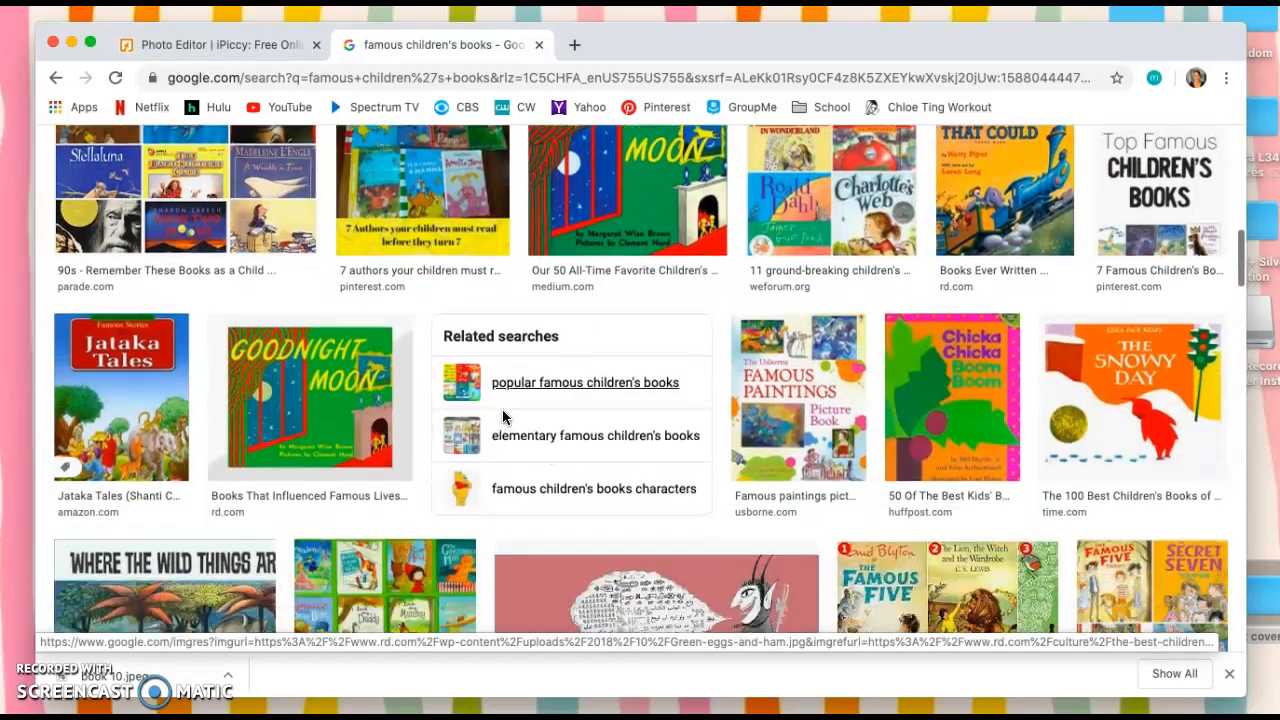
{"action": "scroll", "coordinate": [505, 418], "scroll_direction": "down", "scroll_amount": 2}
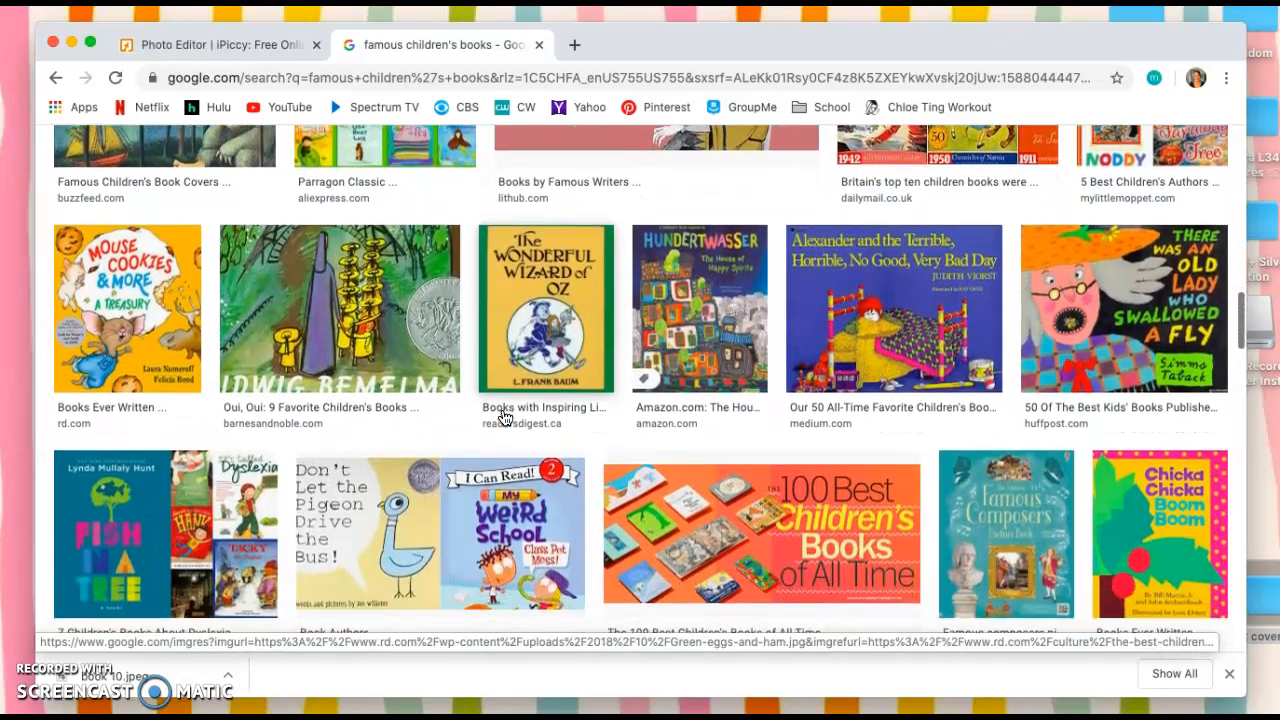
{"action": "left_click", "coordinate": [517, 343]}
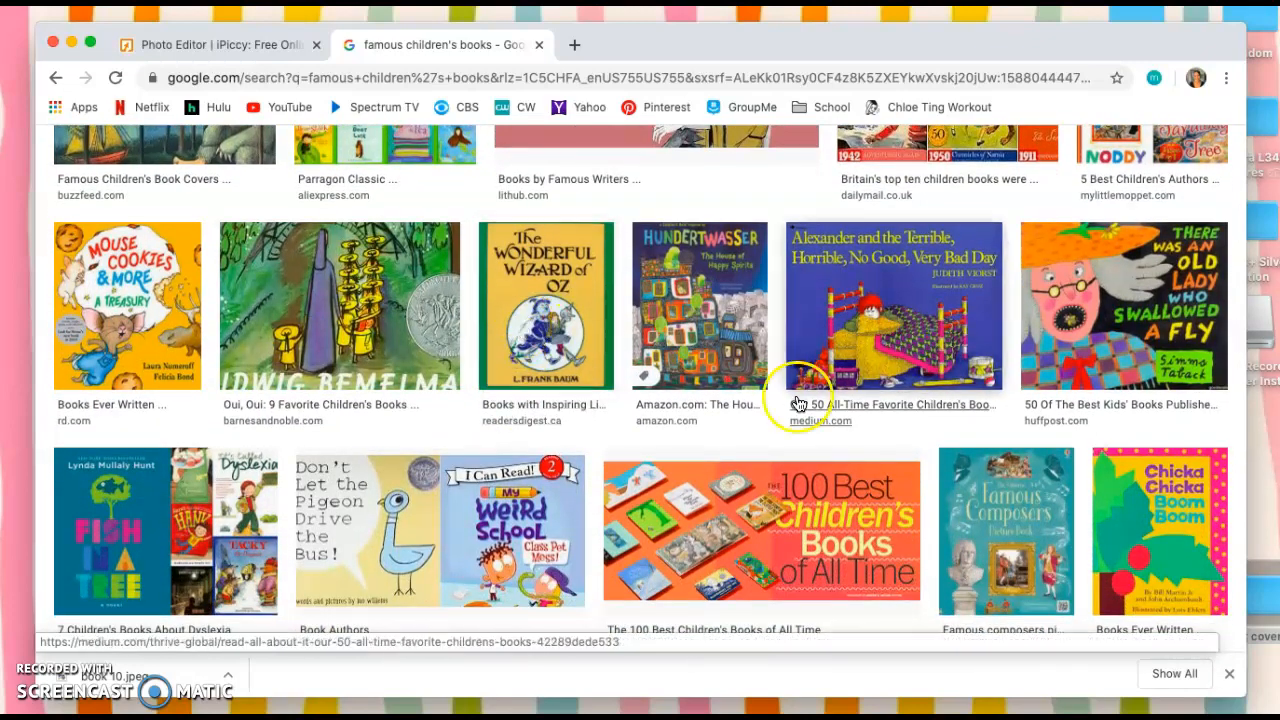
{"action": "right_click", "coordinate": [1065, 328]}
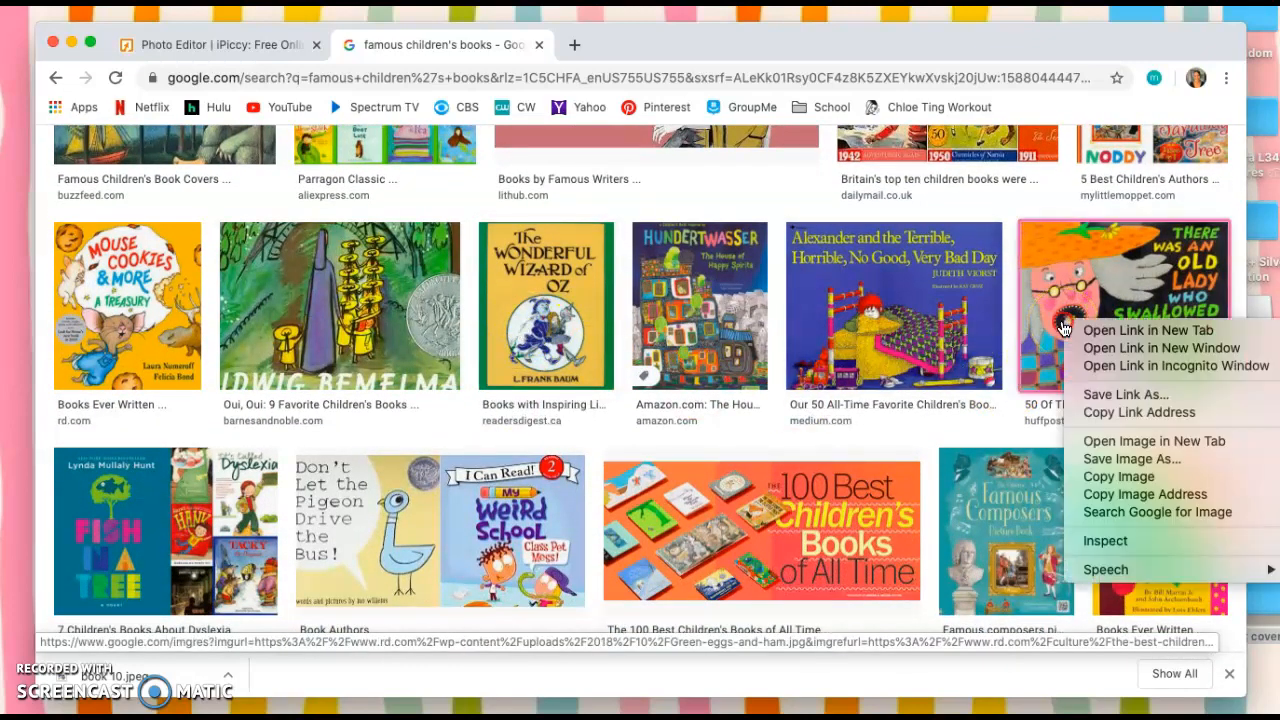
{"action": "left_click", "coordinate": [1100, 459]}
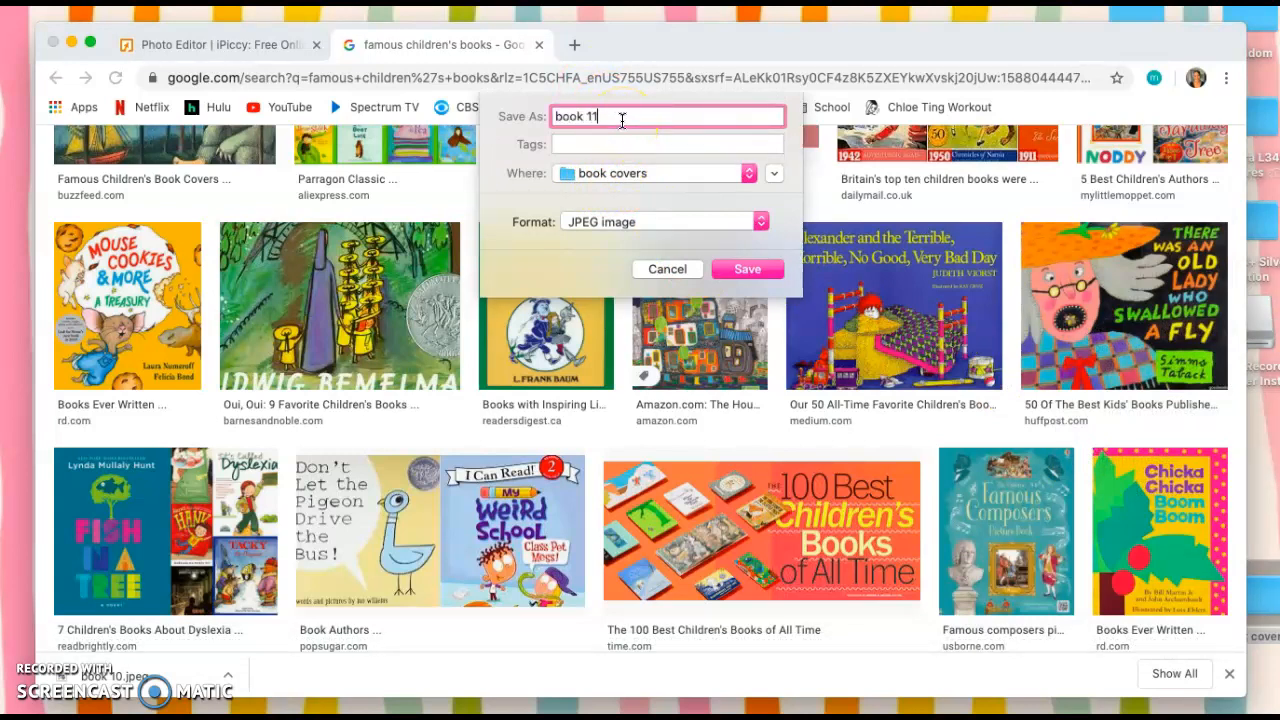
{"action": "left_click", "coordinate": [748, 270]}
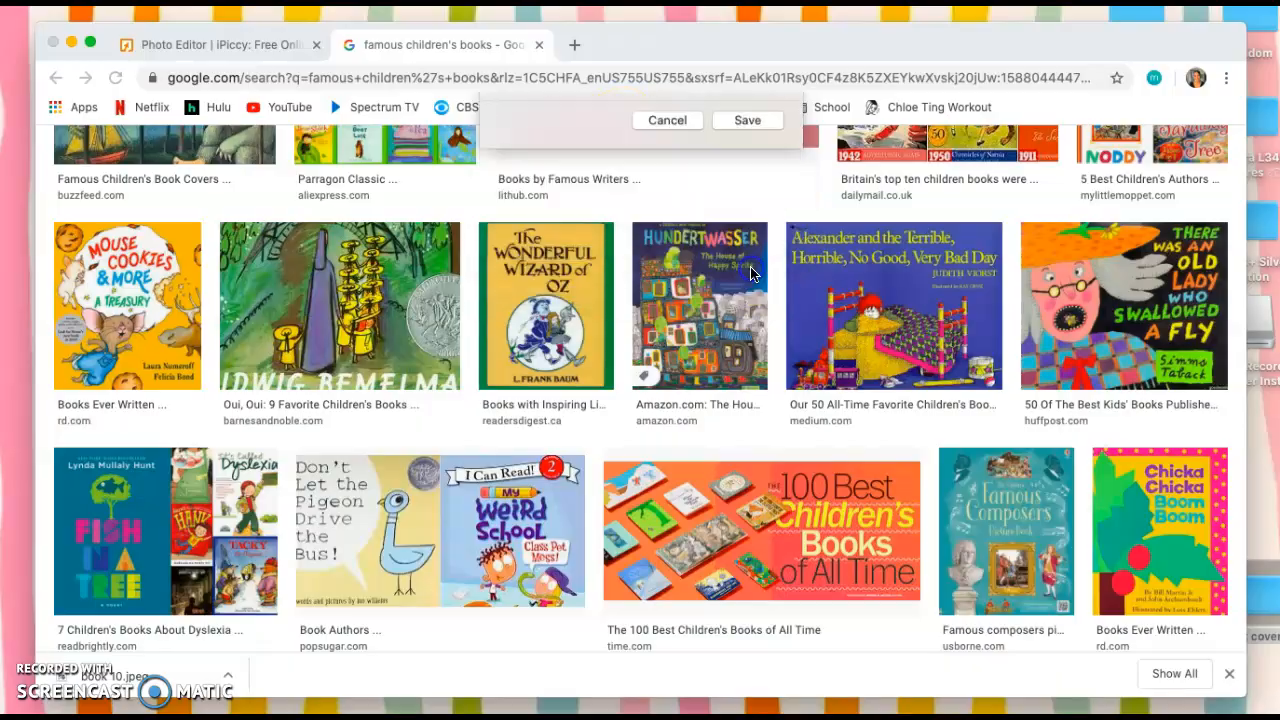
- Open the book covers folder from the desktop to check the saved cover images, then close it
{"action": "left_click", "coordinate": [1255, 605]}
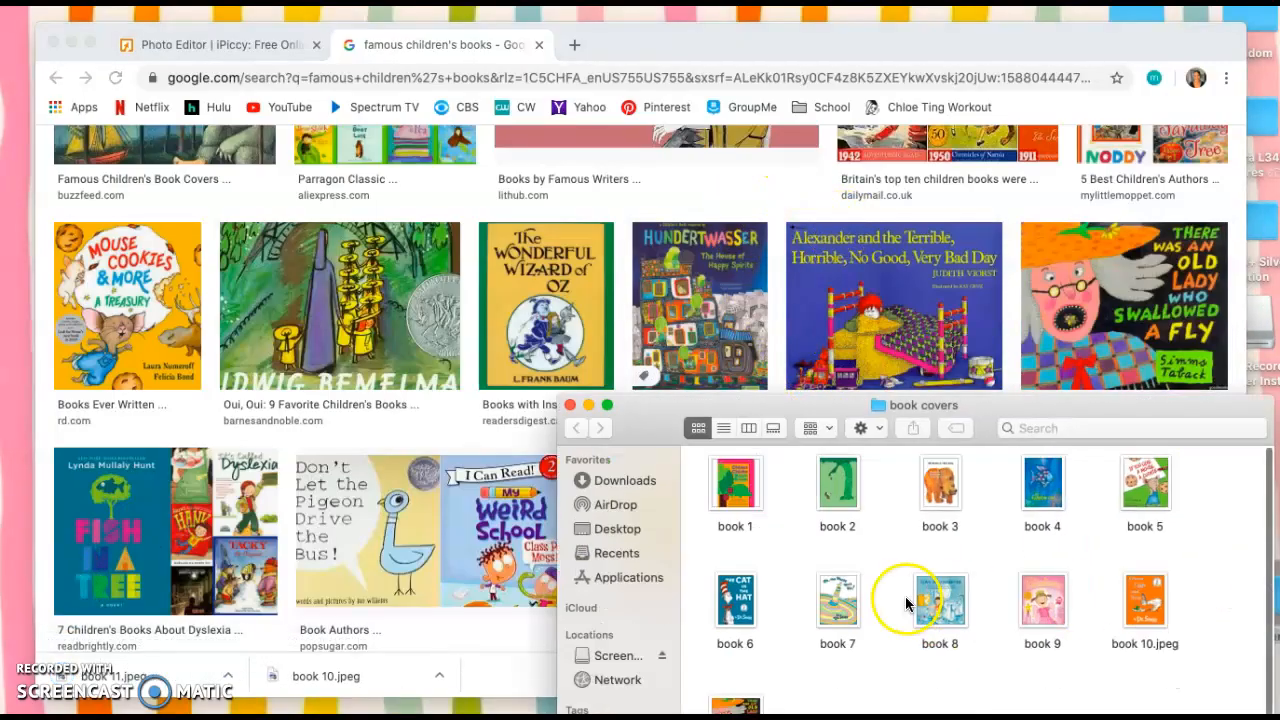
{"action": "left_click_drag", "start_coordinate": [1016, 404], "coordinate": [1013, 312]}
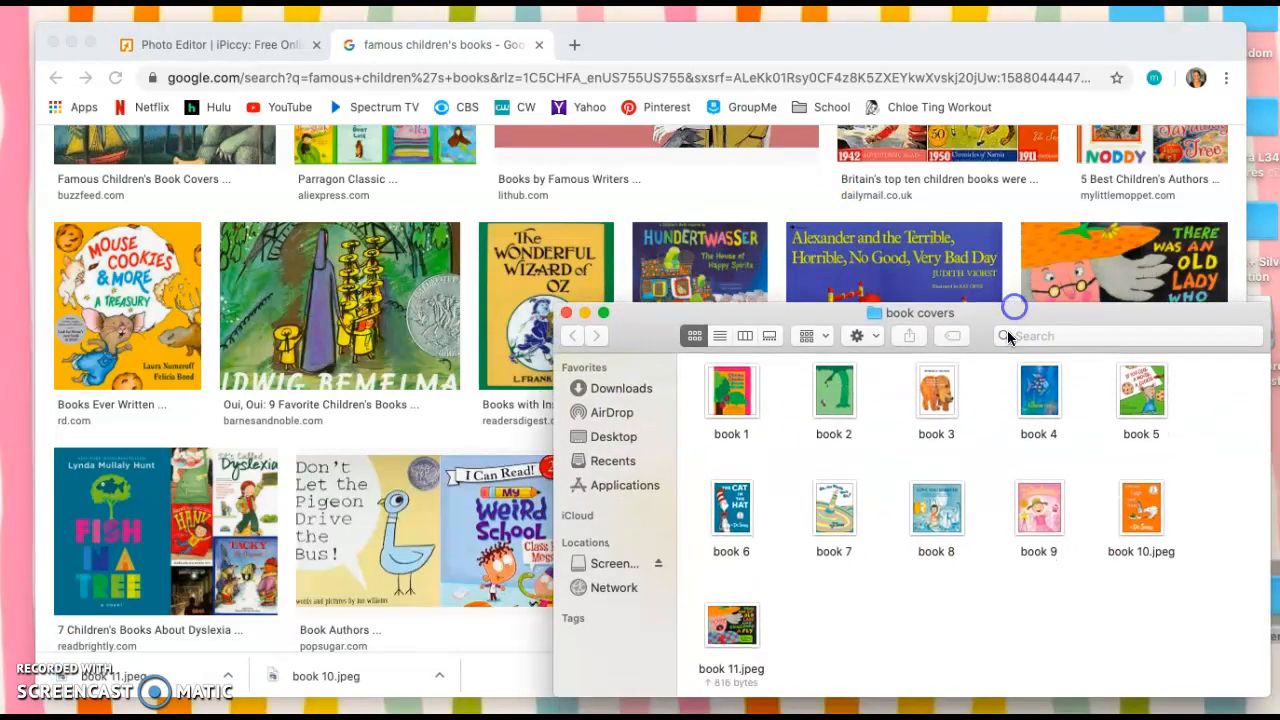
{"action": "left_click", "coordinate": [583, 310]}
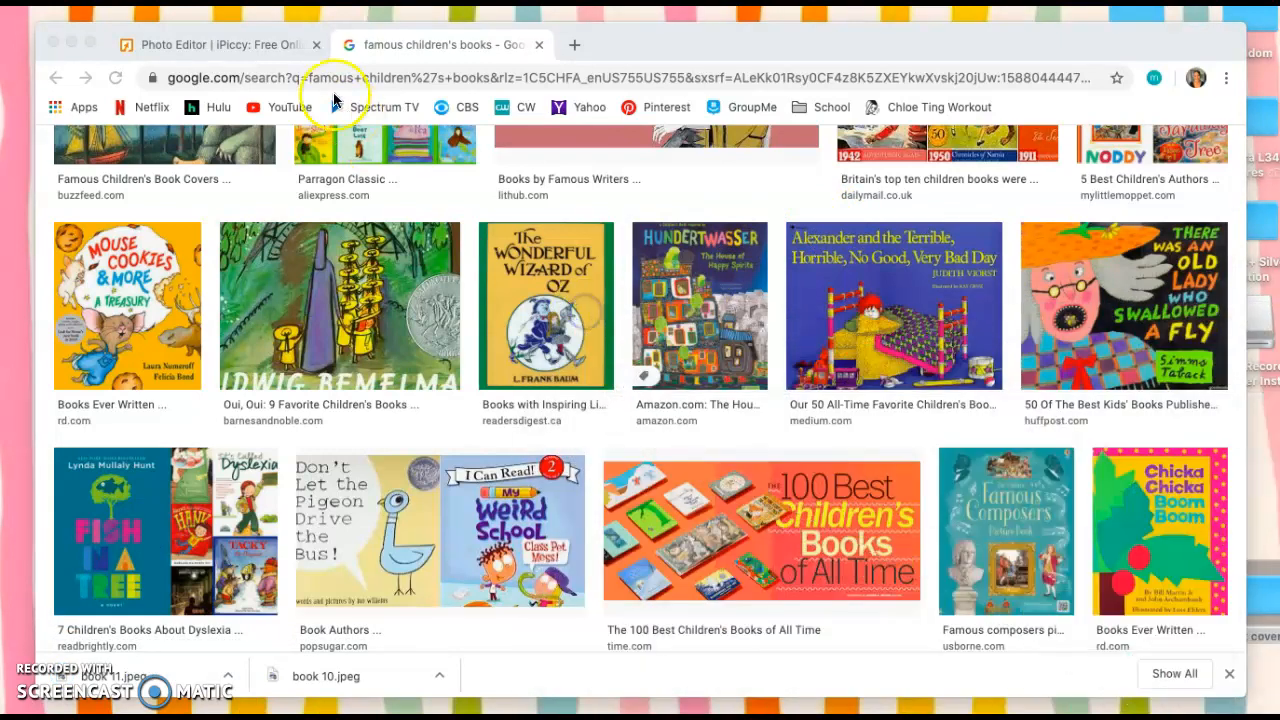
- Switch to the iPiccy collage editor and upload book 1 from the book covers folder on the Desktop
{"action": "left_click", "coordinate": [183, 46]}
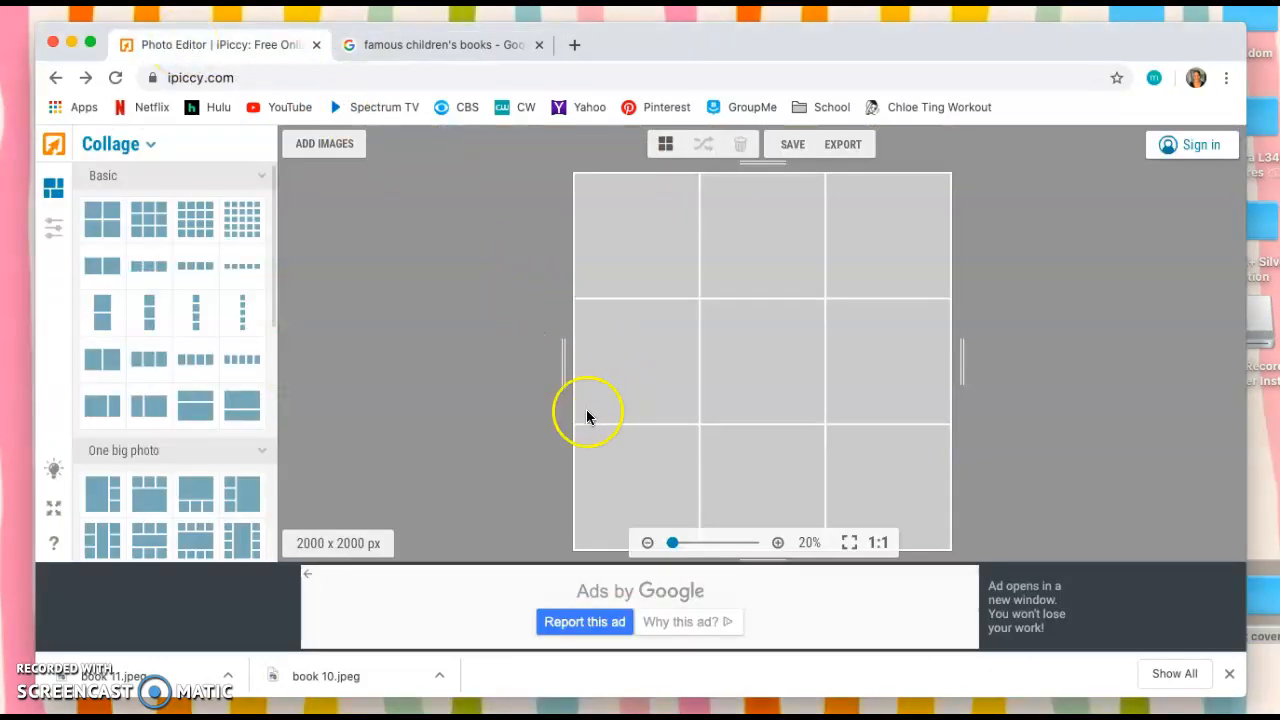
{"action": "left_click", "coordinate": [340, 150]}
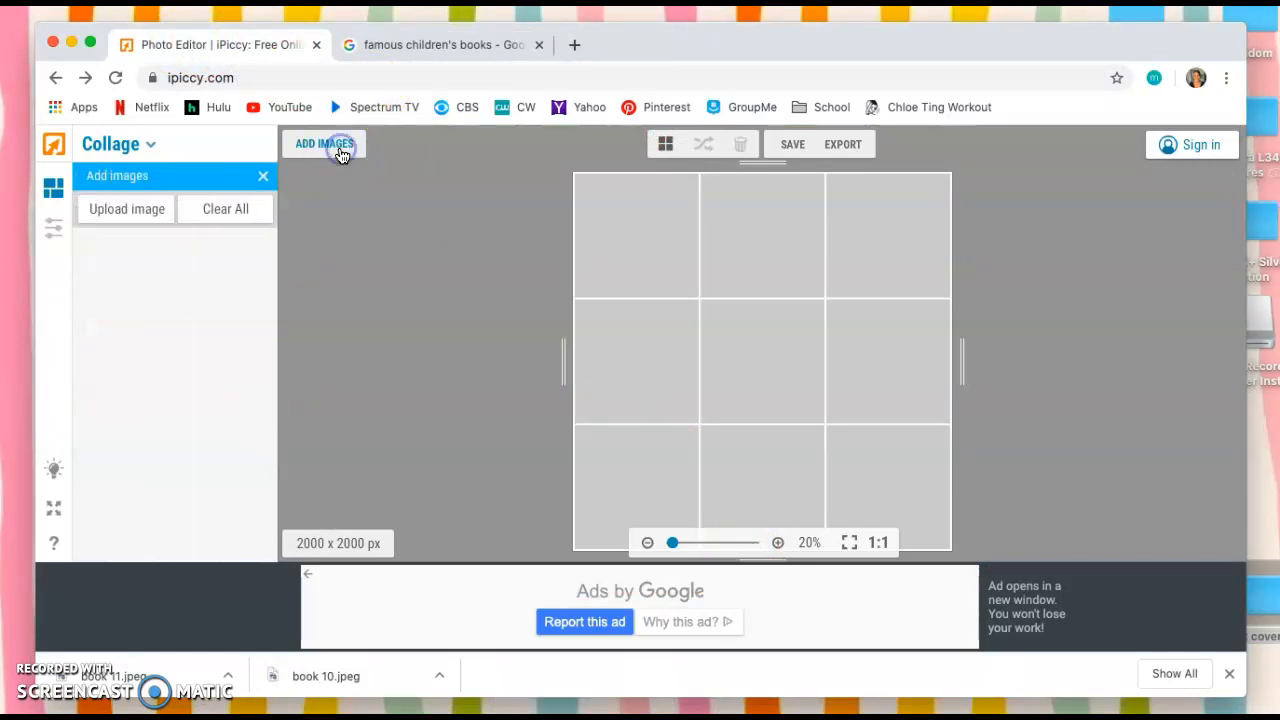
{"action": "left_click", "coordinate": [138, 216]}
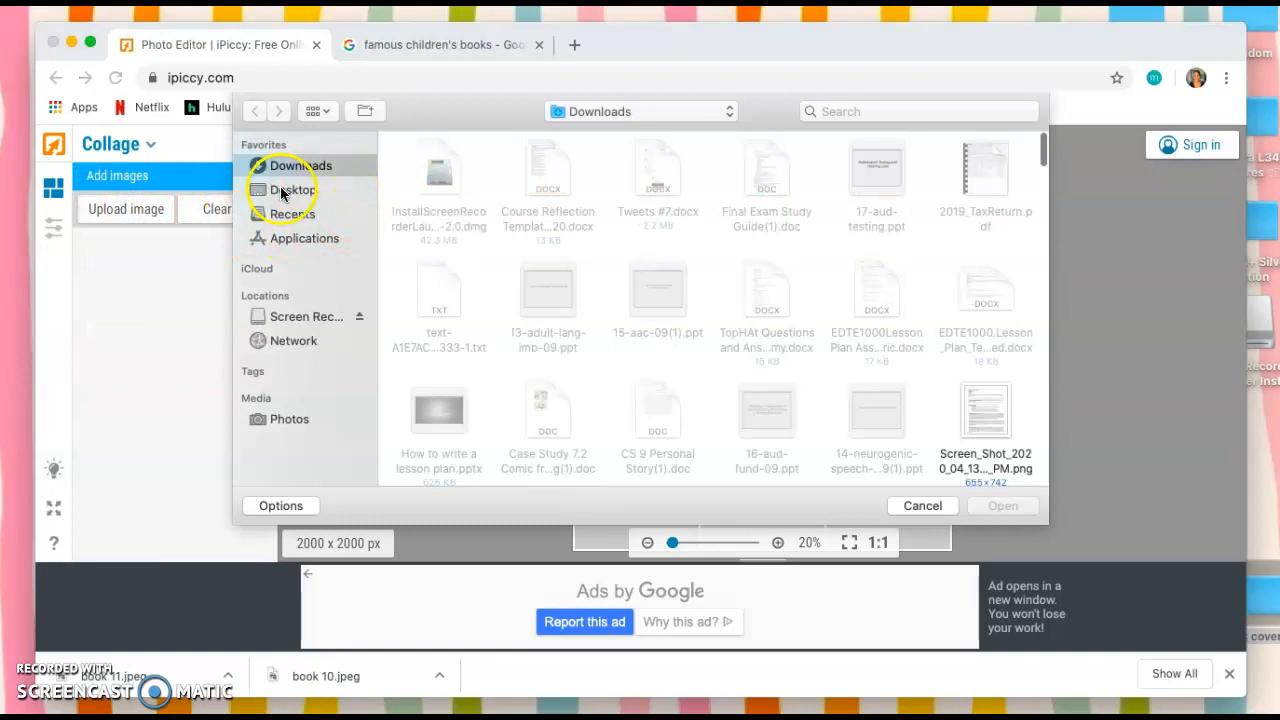
{"action": "left_click", "coordinate": [292, 189]}
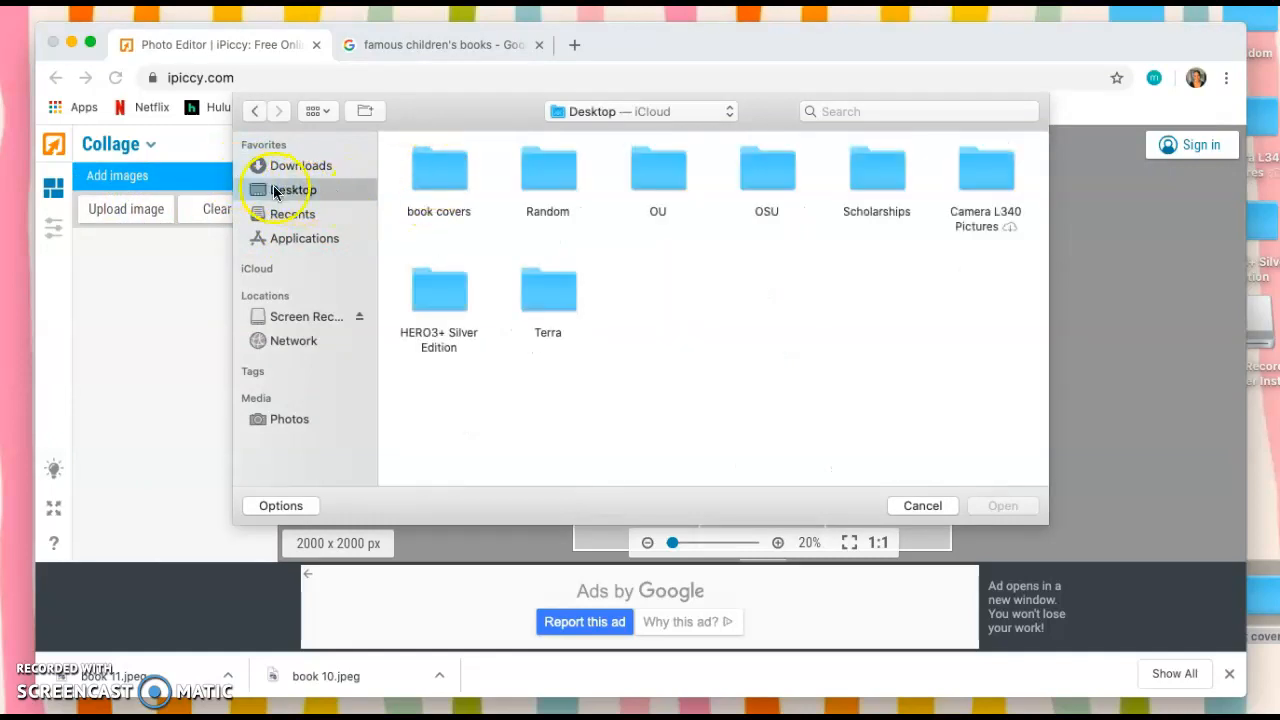
{"action": "double_click", "coordinate": [432, 170]}
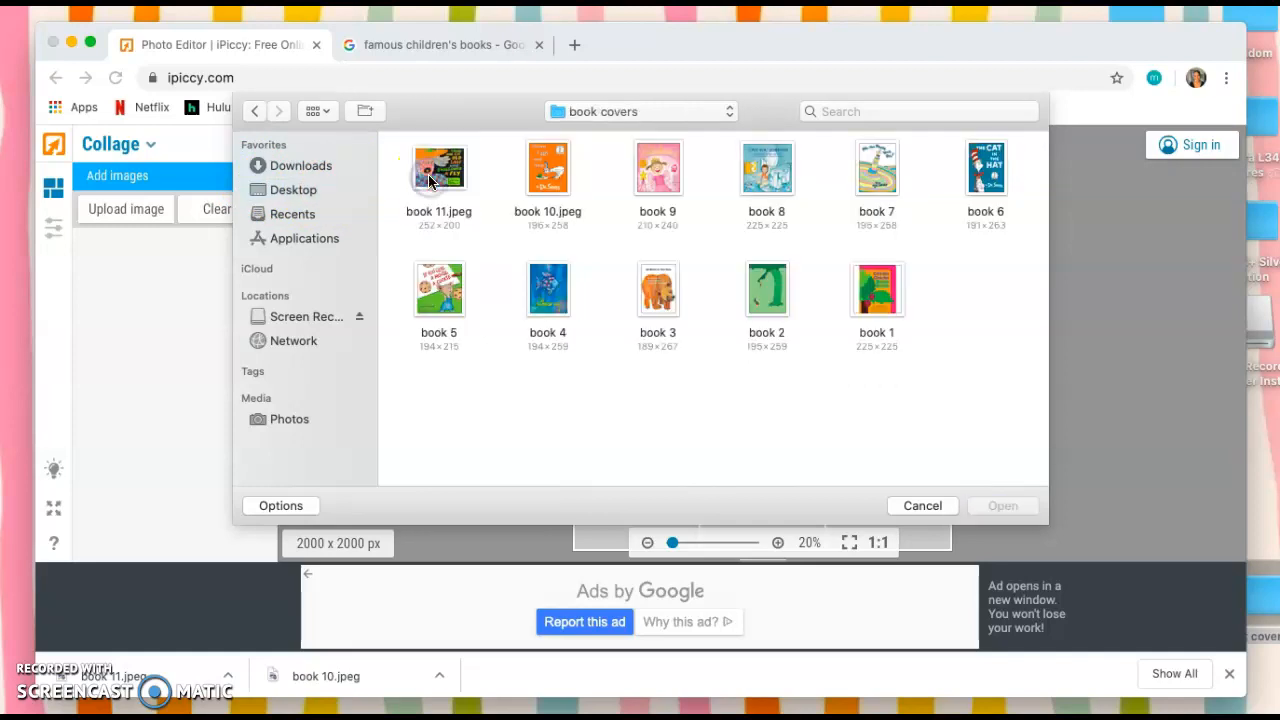
{"action": "double_click", "coordinate": [873, 302]}
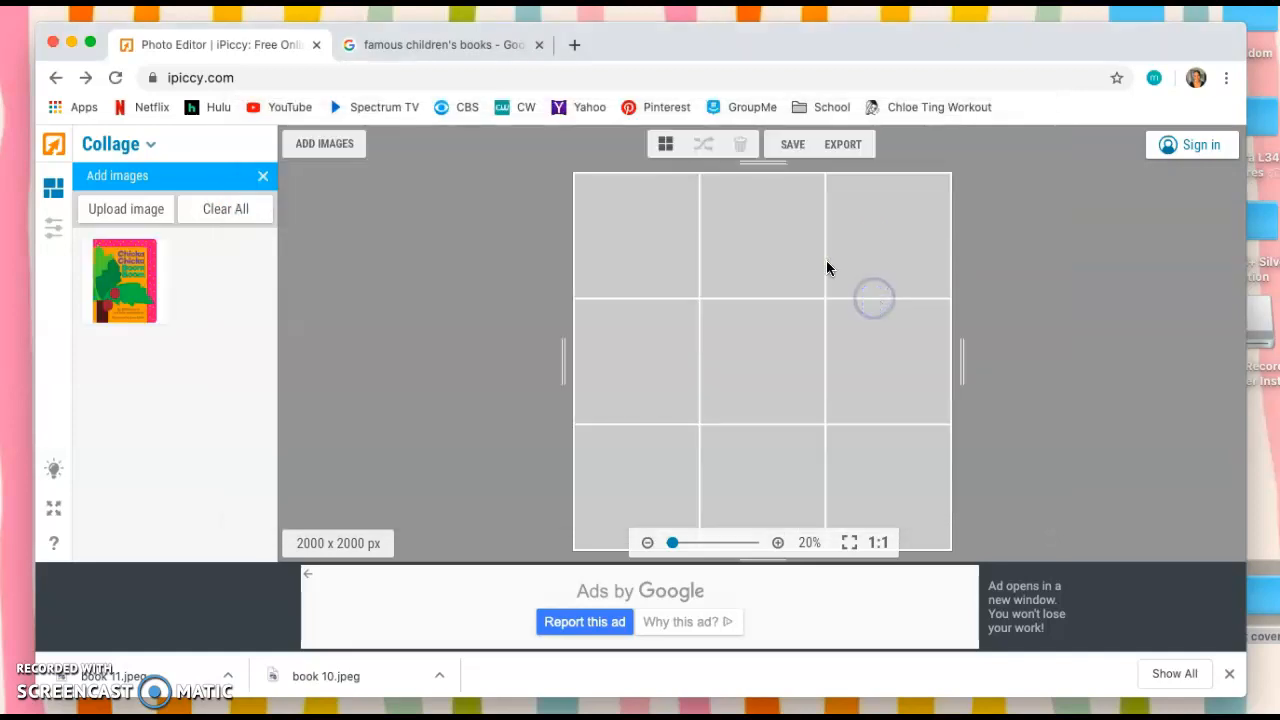
- Upload book 2 and book 3 from the book covers folder to the collage images
{"action": "left_click", "coordinate": [128, 213]}
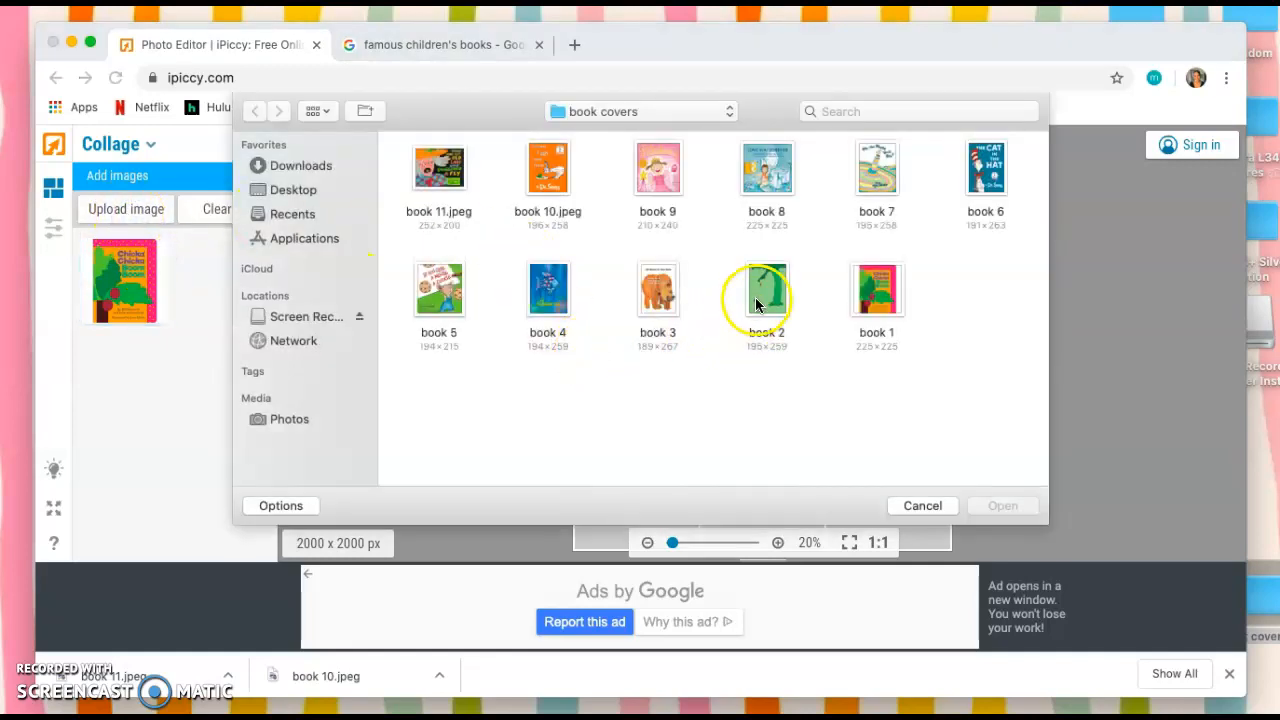
{"action": "left_click", "coordinate": [757, 304]}
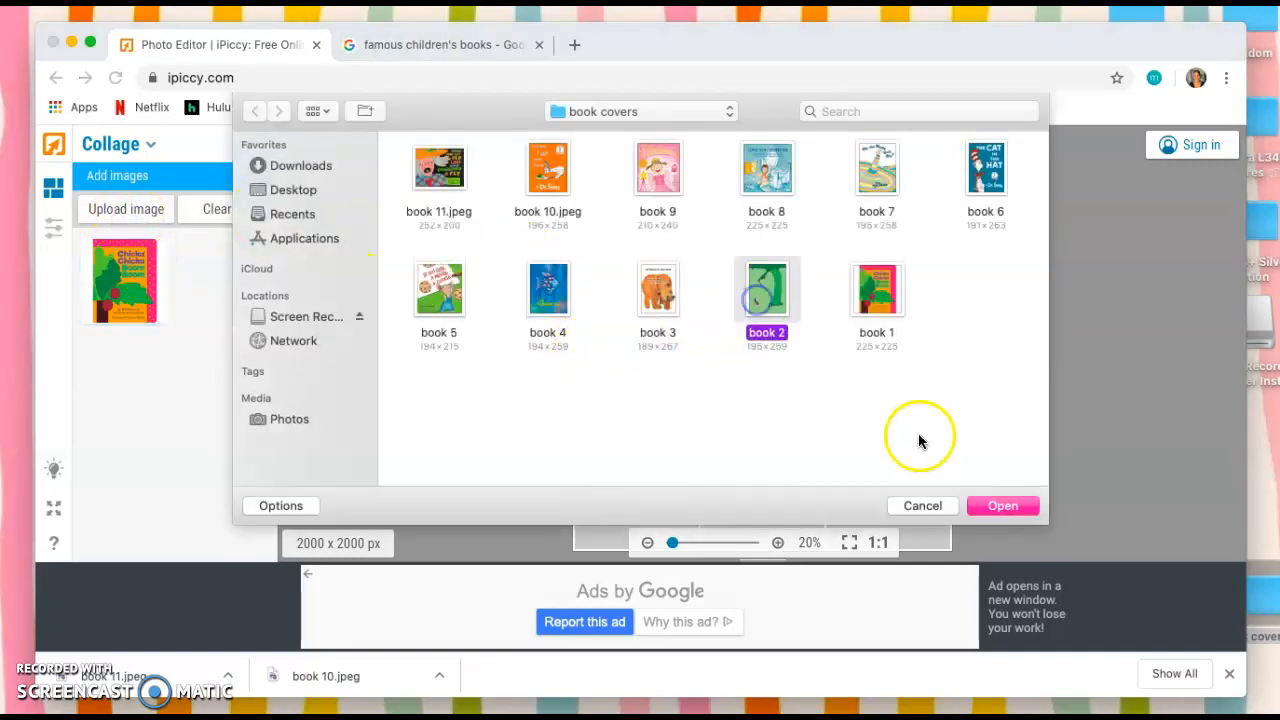
{"action": "left_click", "coordinate": [1008, 506]}
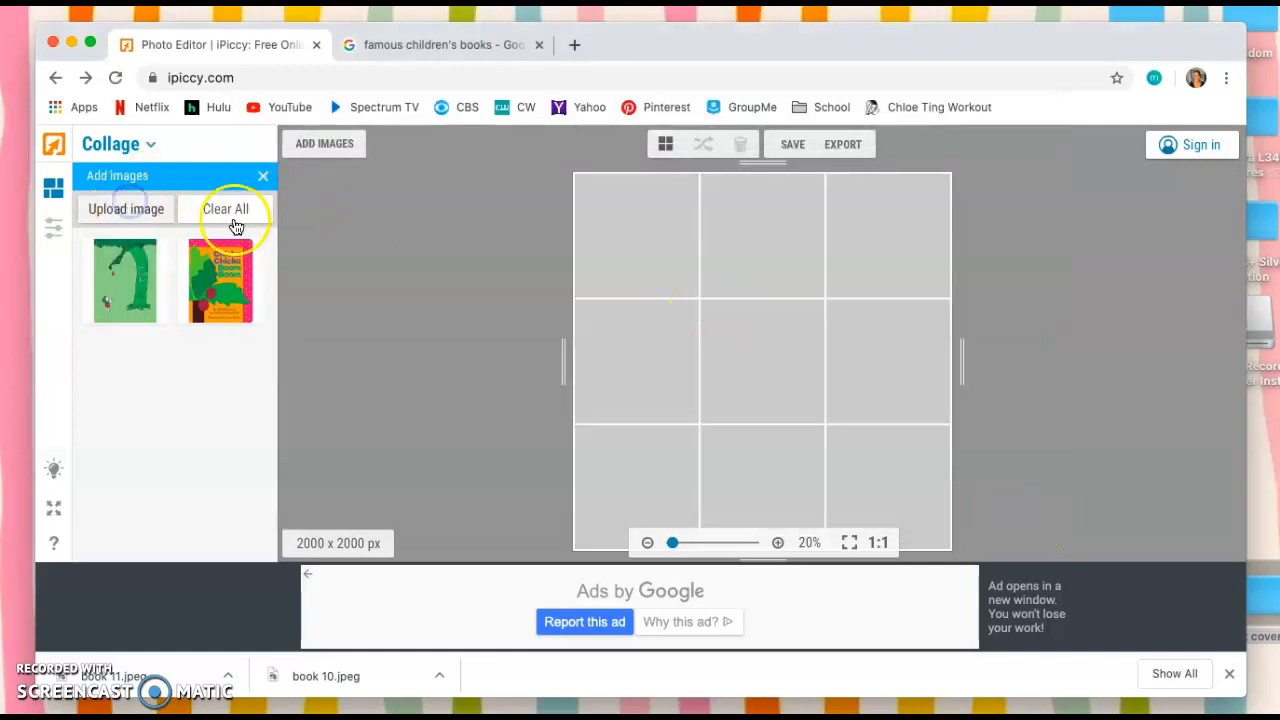
{"action": "left_click", "coordinate": [126, 211]}
{"action": "left_click", "coordinate": [1002, 505]}
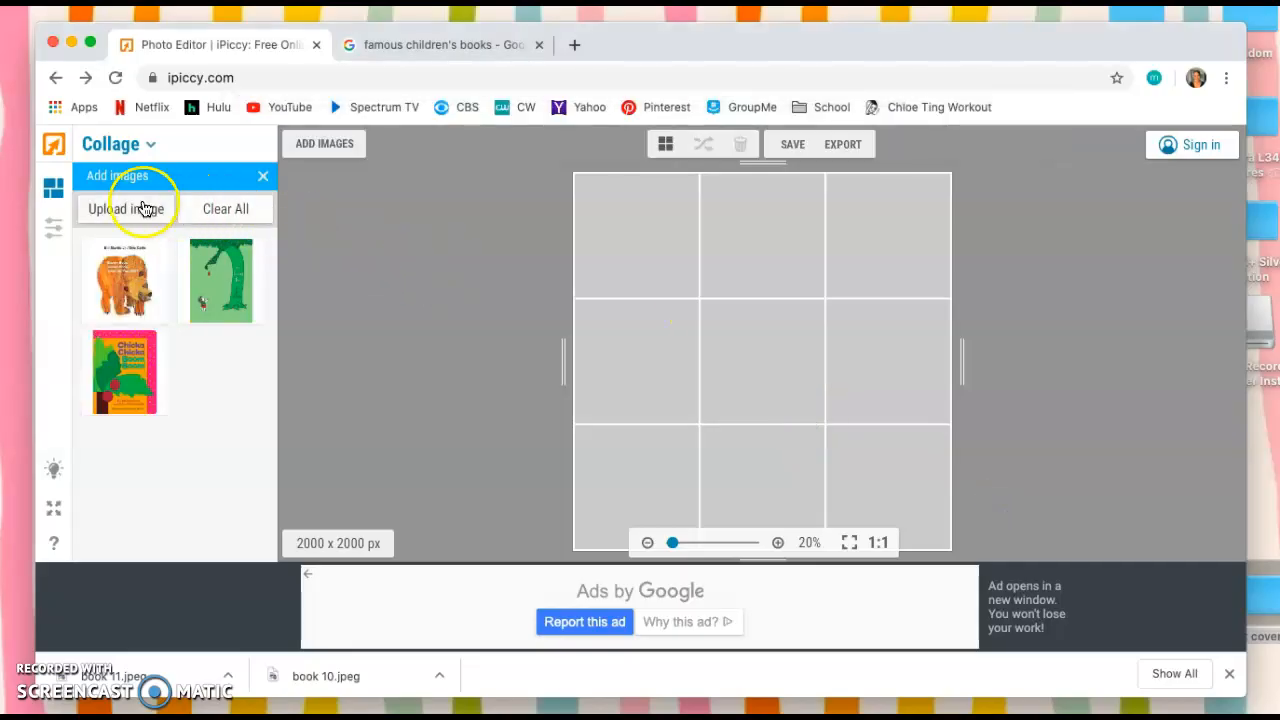
- Upload book 4 and book 5 from the book covers folder to the collage images
{"action": "left_click", "coordinate": [145, 209]}
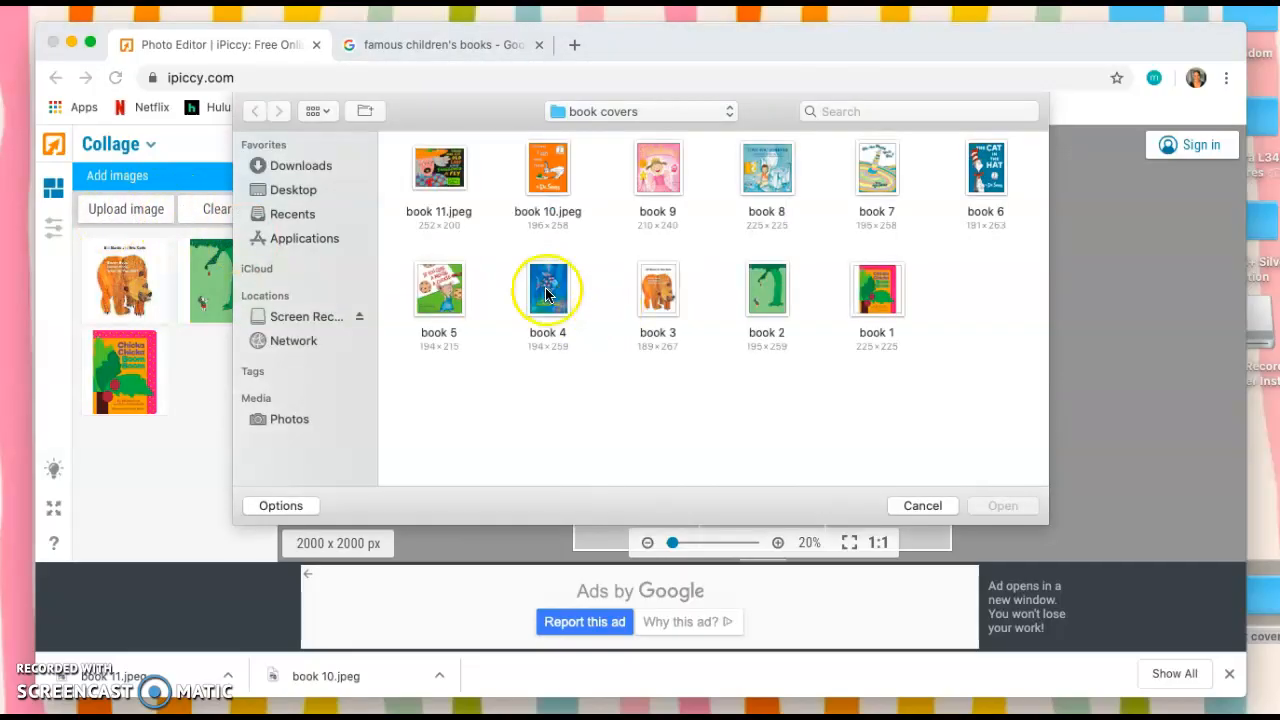
{"action": "left_click", "coordinate": [547, 292]}
{"action": "left_click", "coordinate": [1000, 506]}
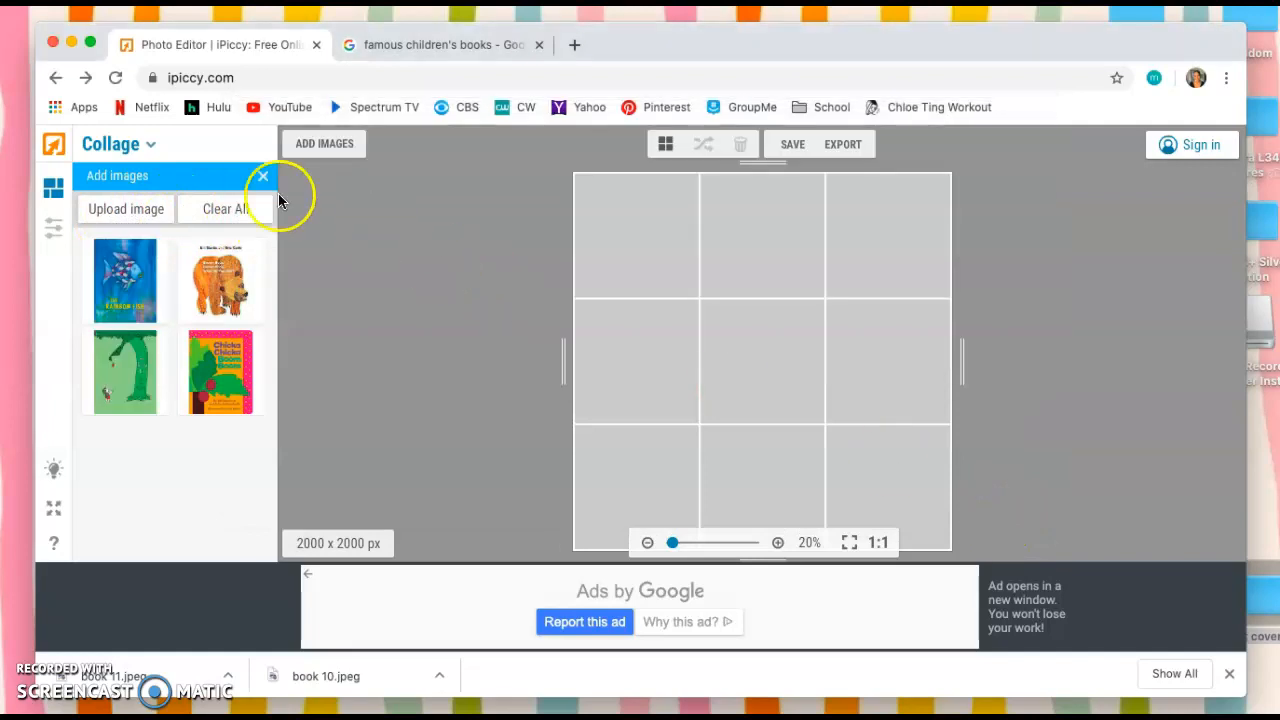
{"action": "left_click", "coordinate": [163, 210]}
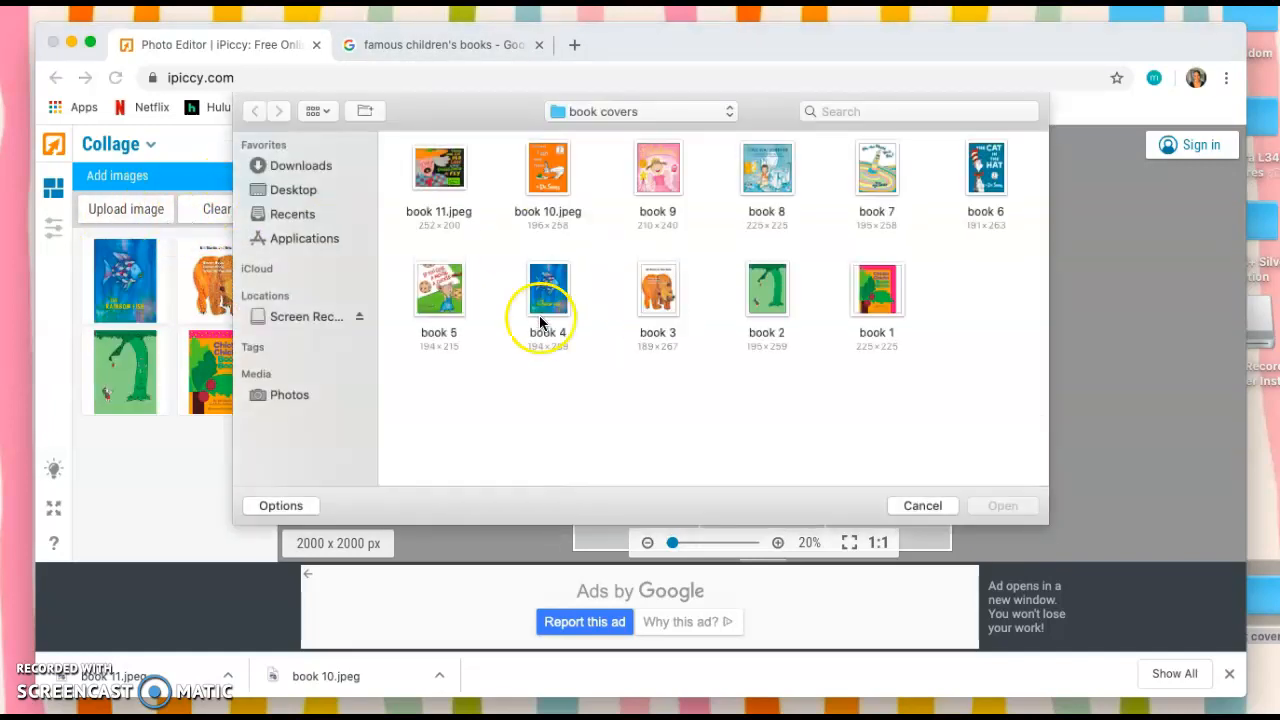
{"action": "left_click", "coordinate": [437, 292]}
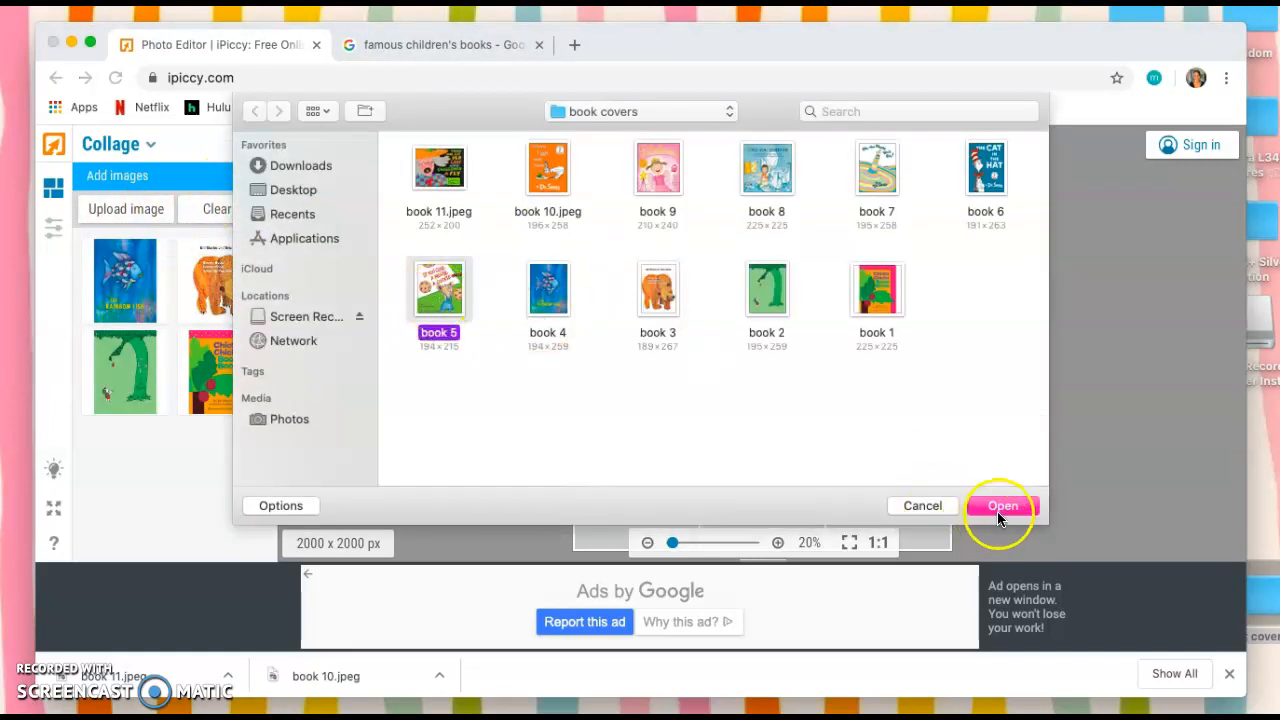
{"action": "left_click", "coordinate": [1000, 506]}
- Upload book 6 and book 7 from the book covers folder to the collage images
{"action": "left_click", "coordinate": [112, 214]}
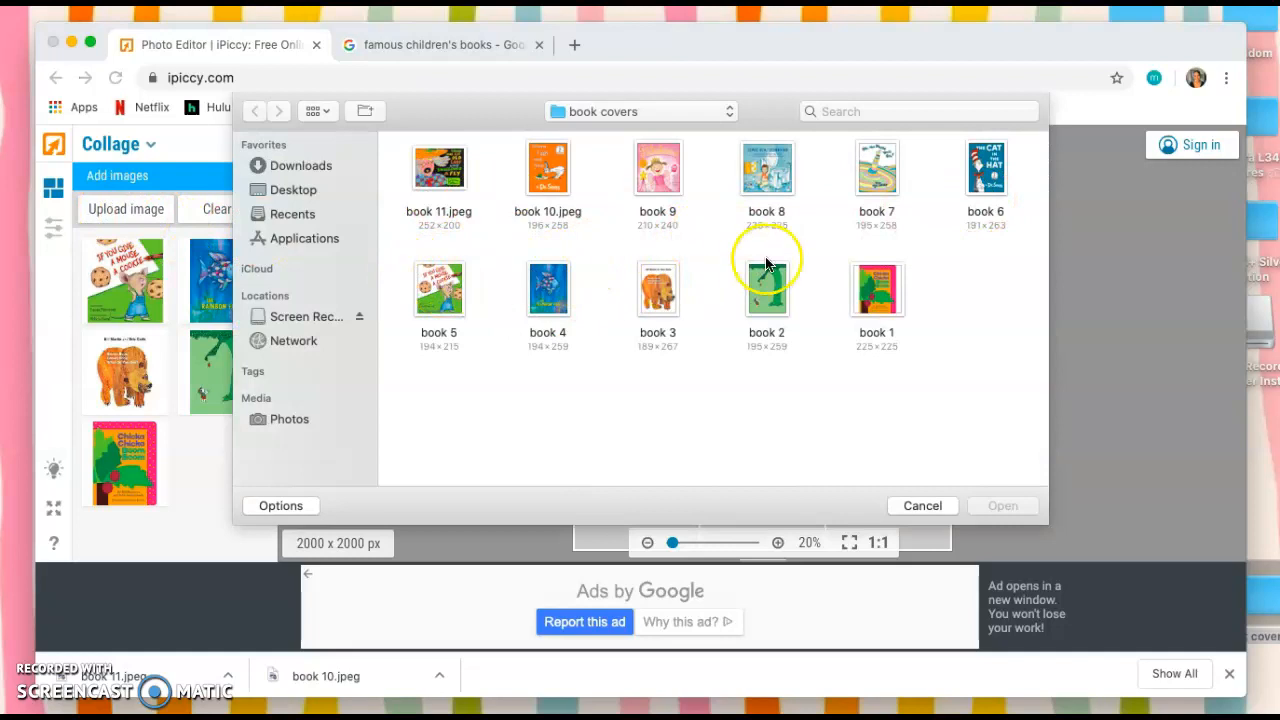
{"action": "left_click", "coordinate": [985, 178]}
{"action": "left_click", "coordinate": [990, 506]}
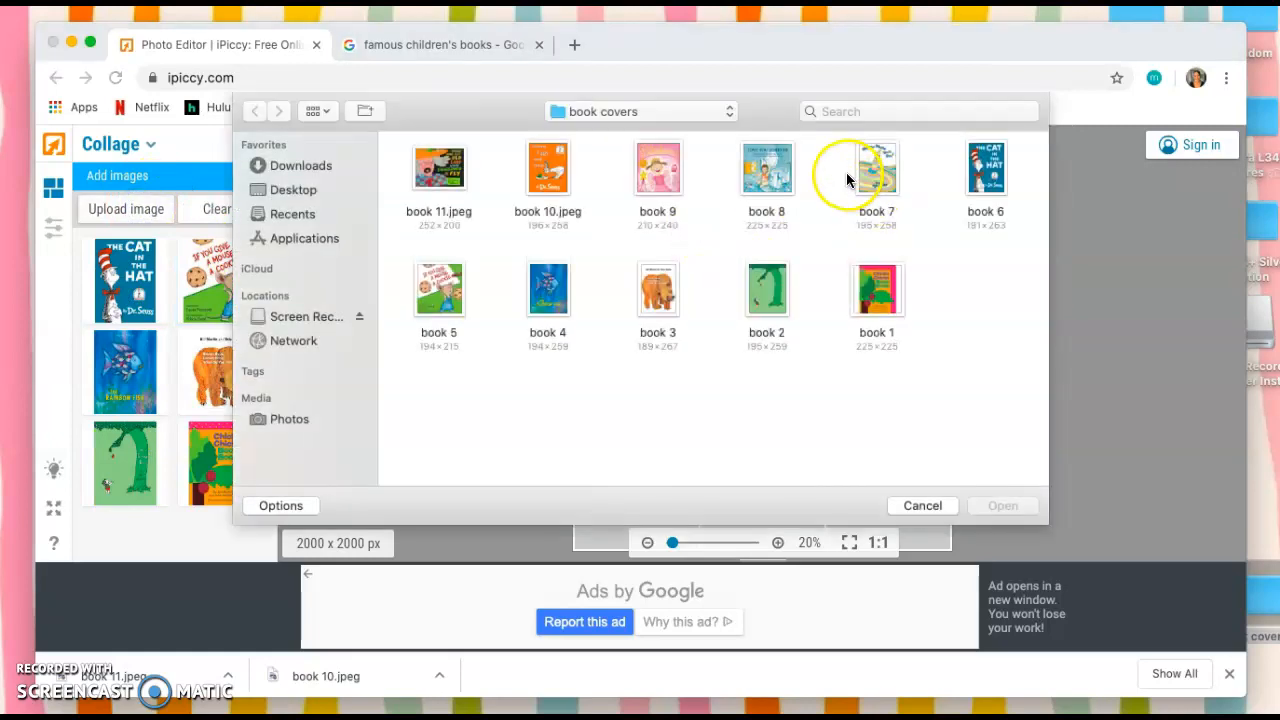
{"action": "left_click", "coordinate": [870, 172]}
{"action": "left_click", "coordinate": [990, 505]}
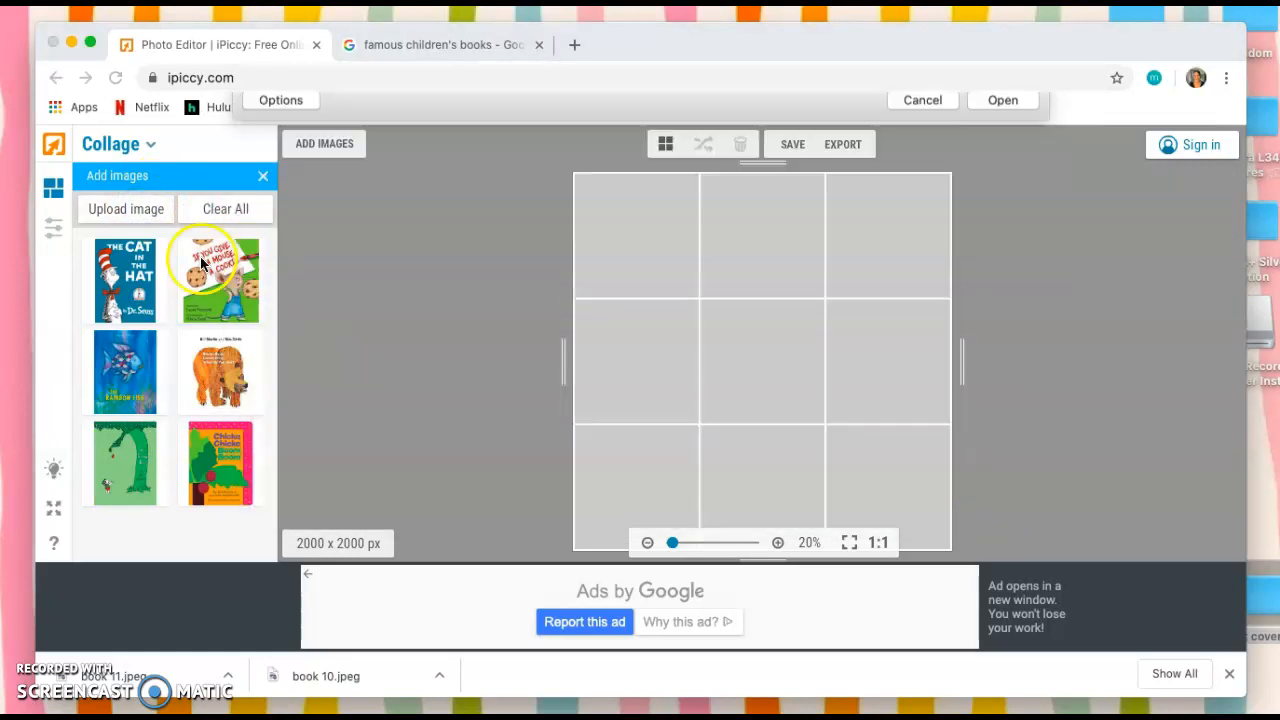
- Upload book 8 and book 9 from the book covers folder to the collage images
{"action": "left_click", "coordinate": [139, 212]}
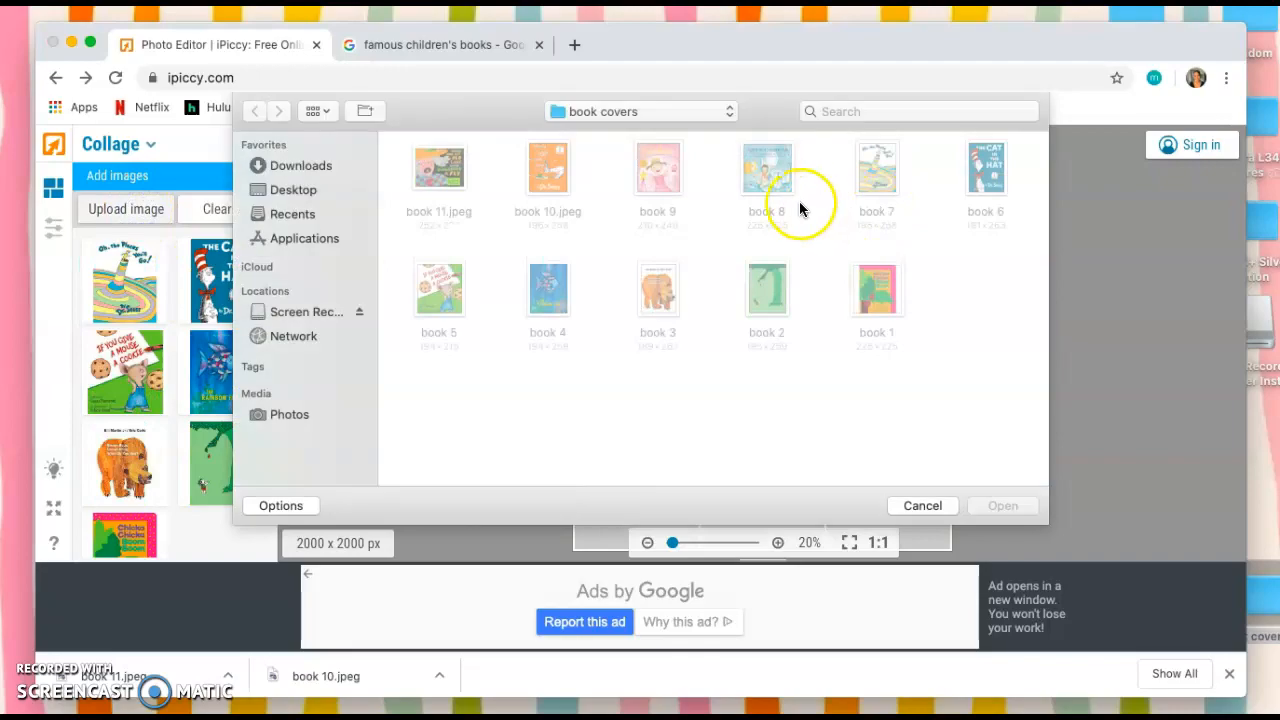
{"action": "left_click", "coordinate": [767, 170]}
{"action": "left_click", "coordinate": [1003, 506]}
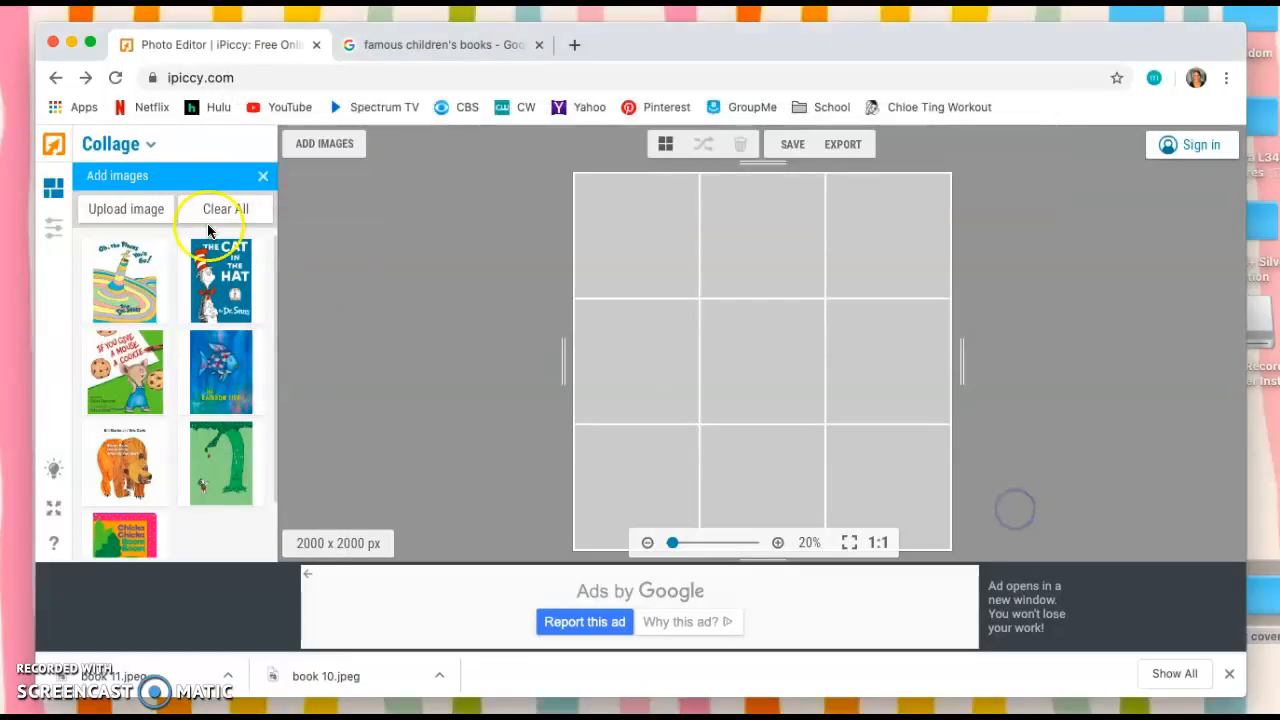
{"action": "left_click", "coordinate": [148, 210]}
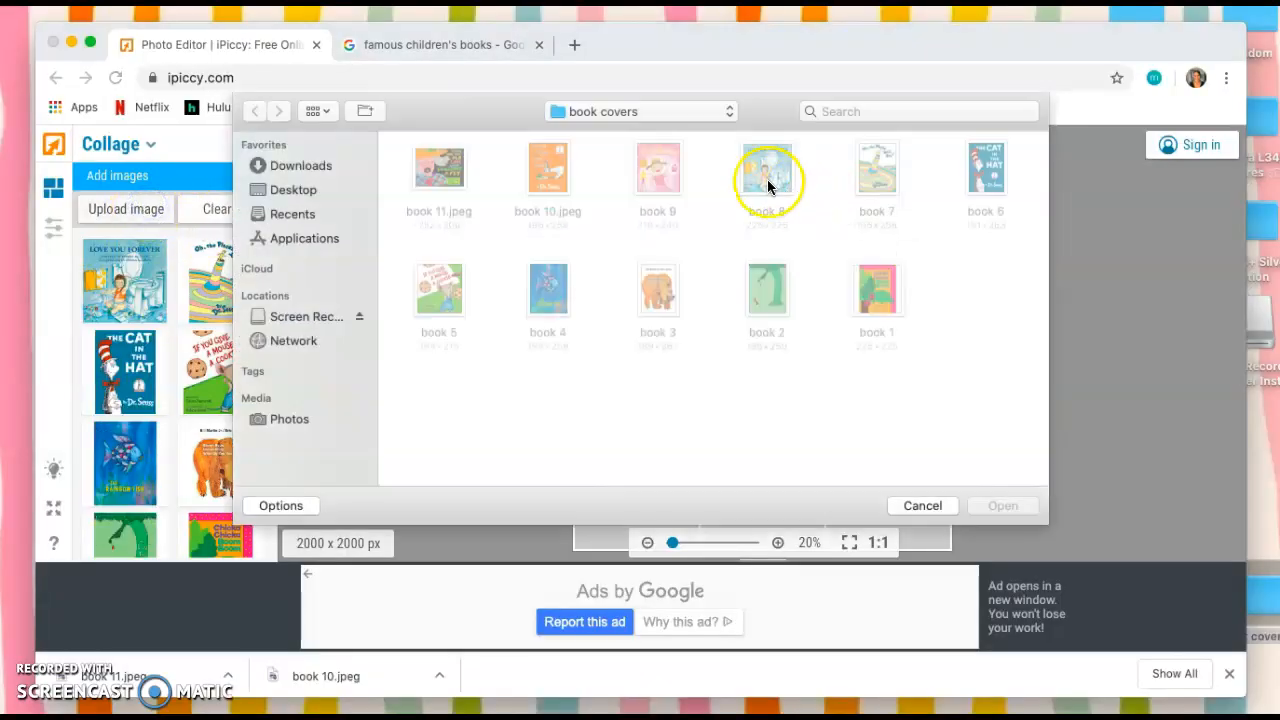
{"action": "left_click", "coordinate": [673, 172]}
{"action": "left_click", "coordinate": [1002, 506]}
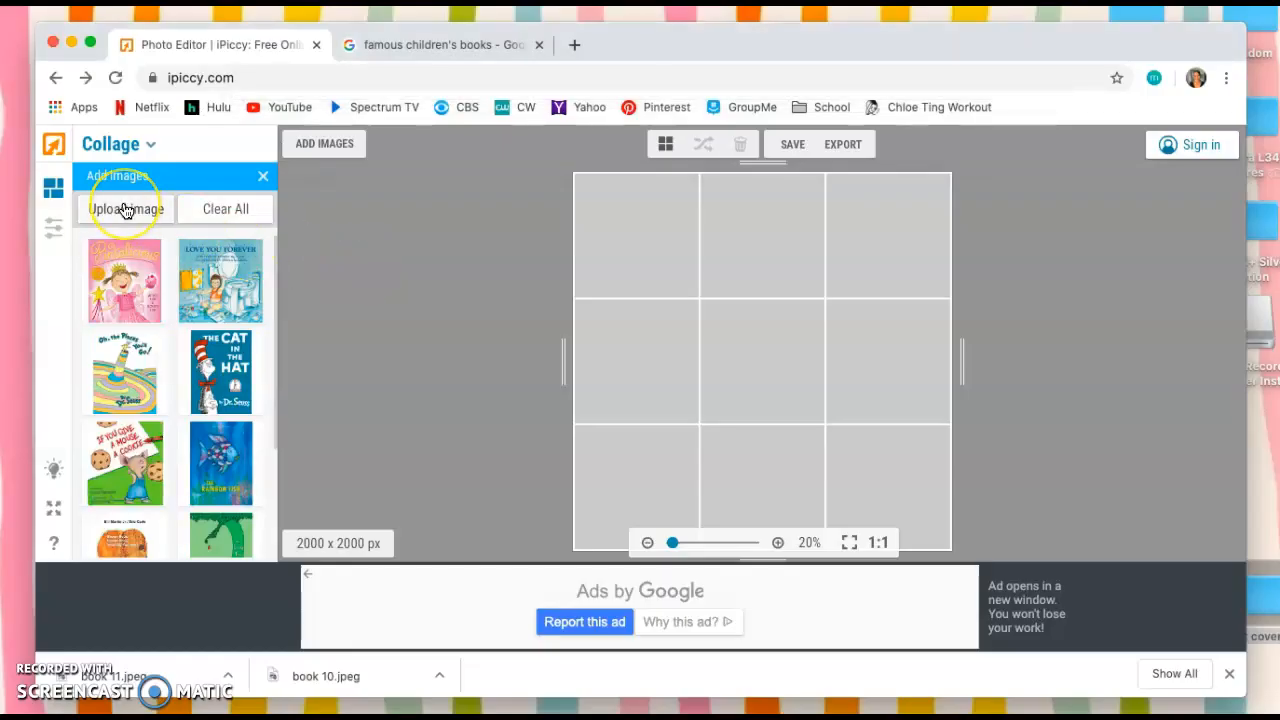
- Upload book 10.jpeg and book 11.jpeg from the book covers folder to the collage images
{"action": "left_click", "coordinate": [125, 210]}
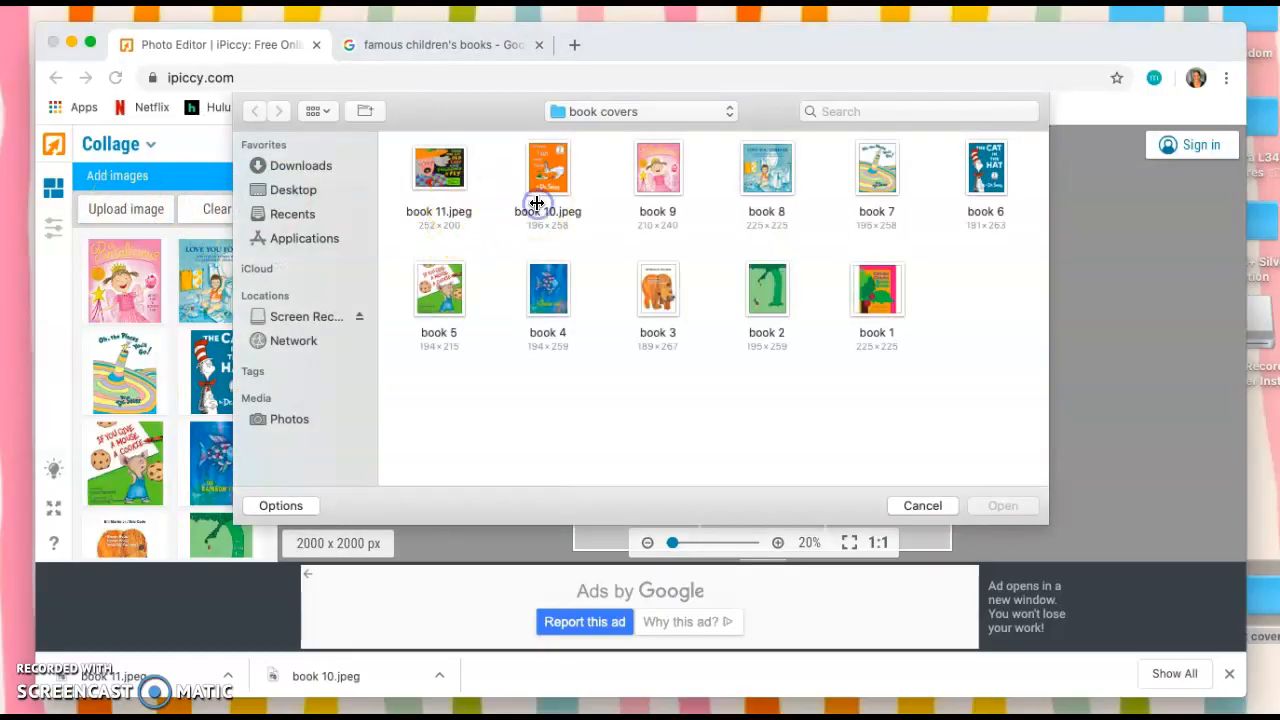
{"action": "left_click", "coordinate": [544, 177]}
{"action": "left_click", "coordinate": [1006, 502]}
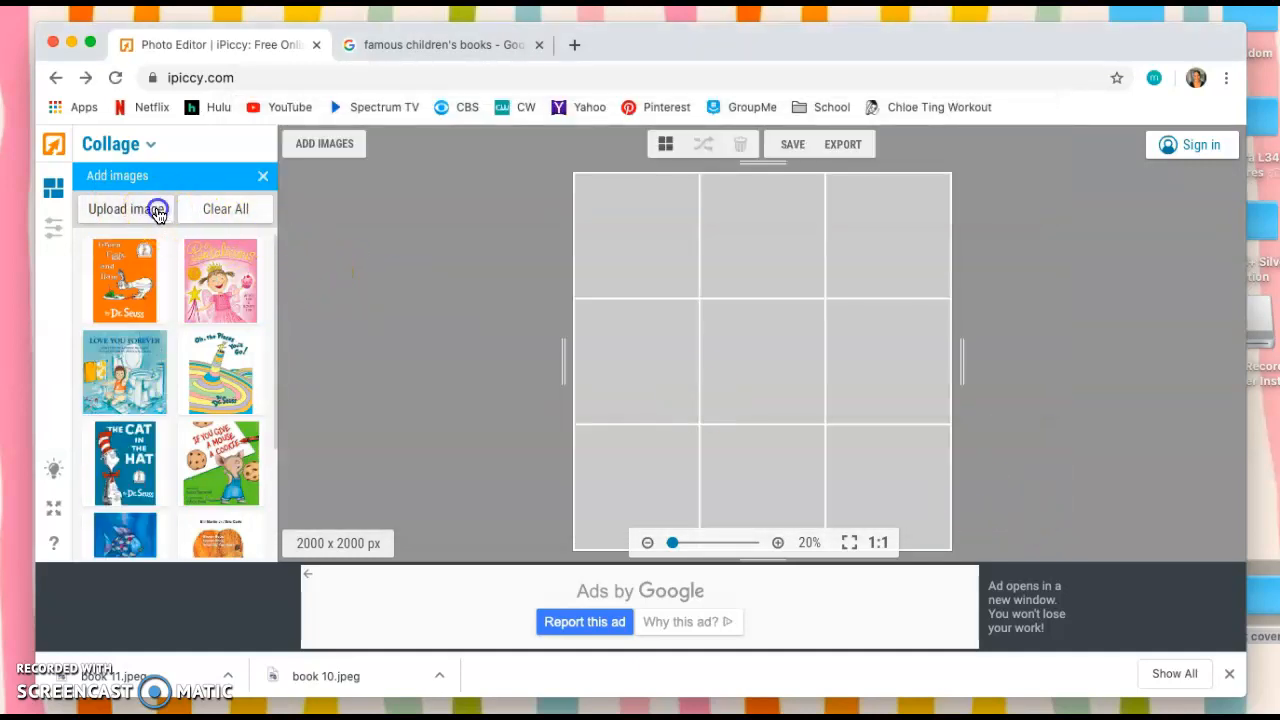
{"action": "left_click", "coordinate": [157, 215]}
{"action": "left_click", "coordinate": [438, 170]}
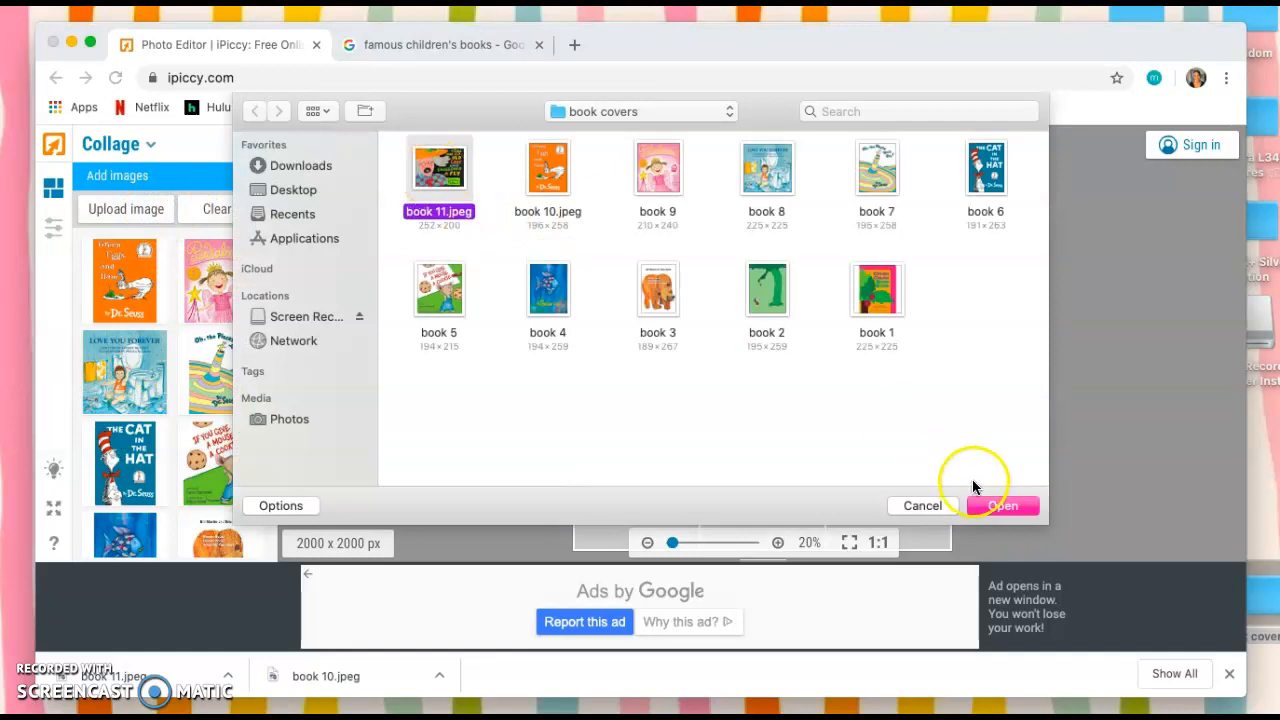
{"action": "left_click", "coordinate": [1001, 505]}
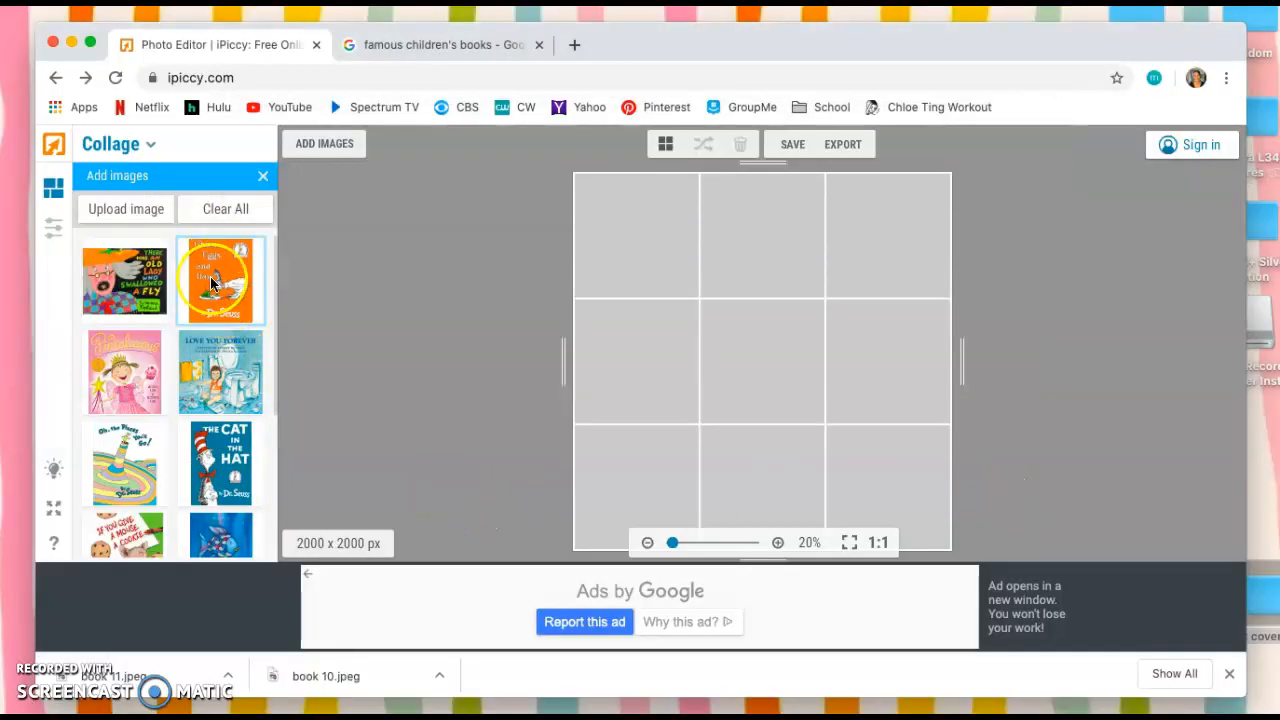
- Place Pinkalicious in the collage's upper-left cell, Love You Forever in the middle-left cell and Oh, the Places You'll Go! in the centre cell
{"action": "left_click_drag", "start_coordinate": [124, 370], "coordinate": [626, 254]}
{"action": "left_click_drag", "start_coordinate": [218, 381], "coordinate": [670, 365]}
{"action": "left_click_drag", "start_coordinate": [128, 455], "coordinate": [764, 371]}
{"action": "mouse_move", "coordinate": [755, 351]}
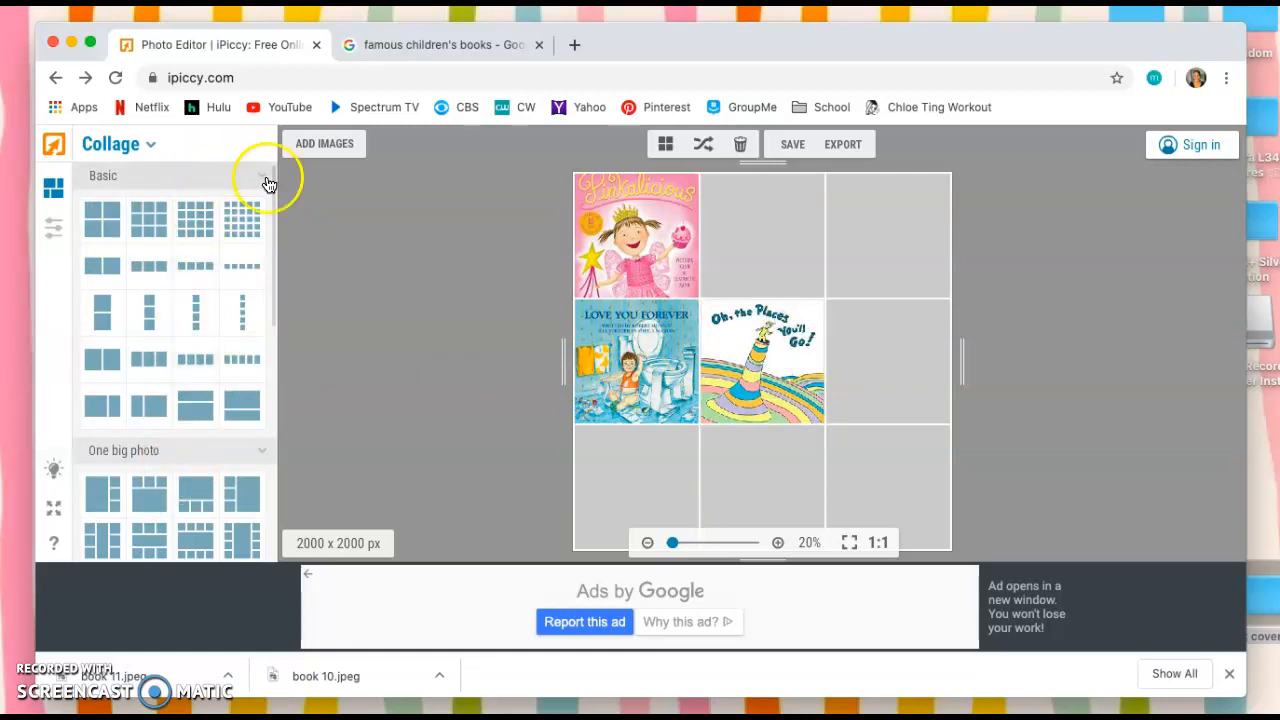
- Add The Rainbow Fish to the collage's upper-right cell and If You Give a Mouse a Cookie to the lower-left cell
{"action": "left_click", "coordinate": [338, 146]}
{"action": "left_click", "coordinate": [228, 372]}
{"action": "left_click_drag", "start_coordinate": [221, 532], "coordinate": [915, 286]}
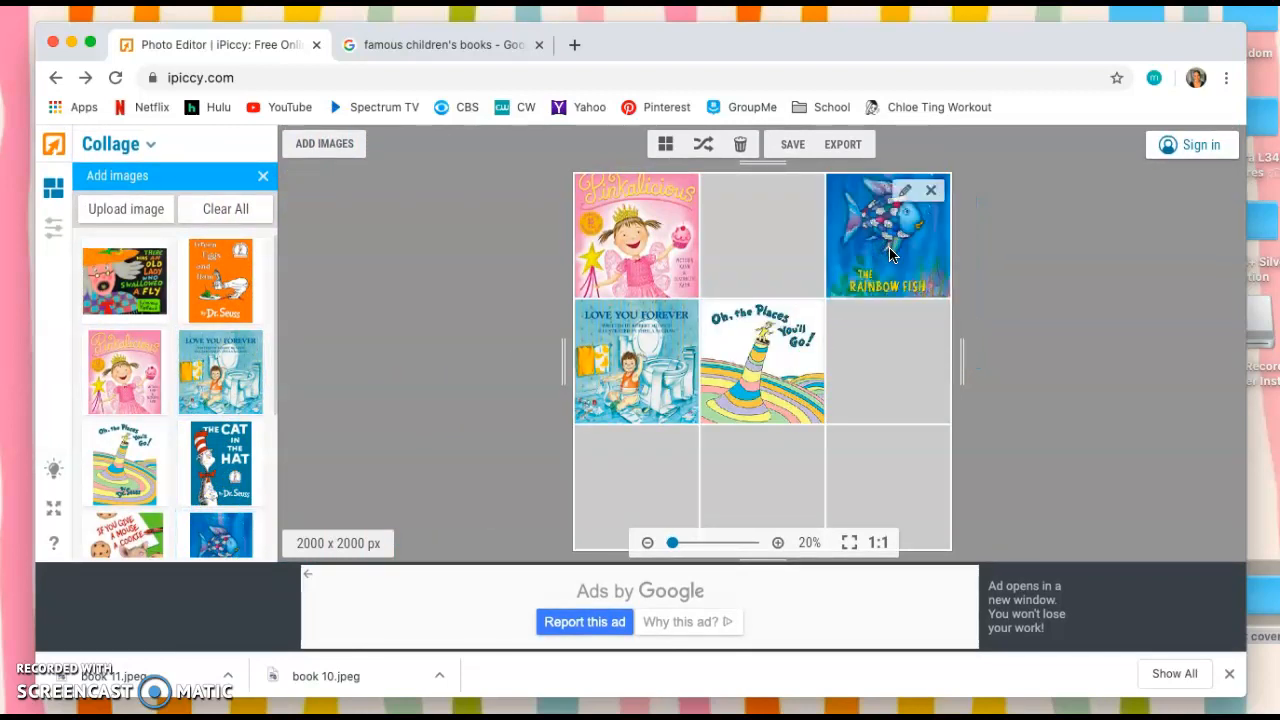
{"action": "left_click_drag", "start_coordinate": [125, 535], "coordinate": [640, 488]}
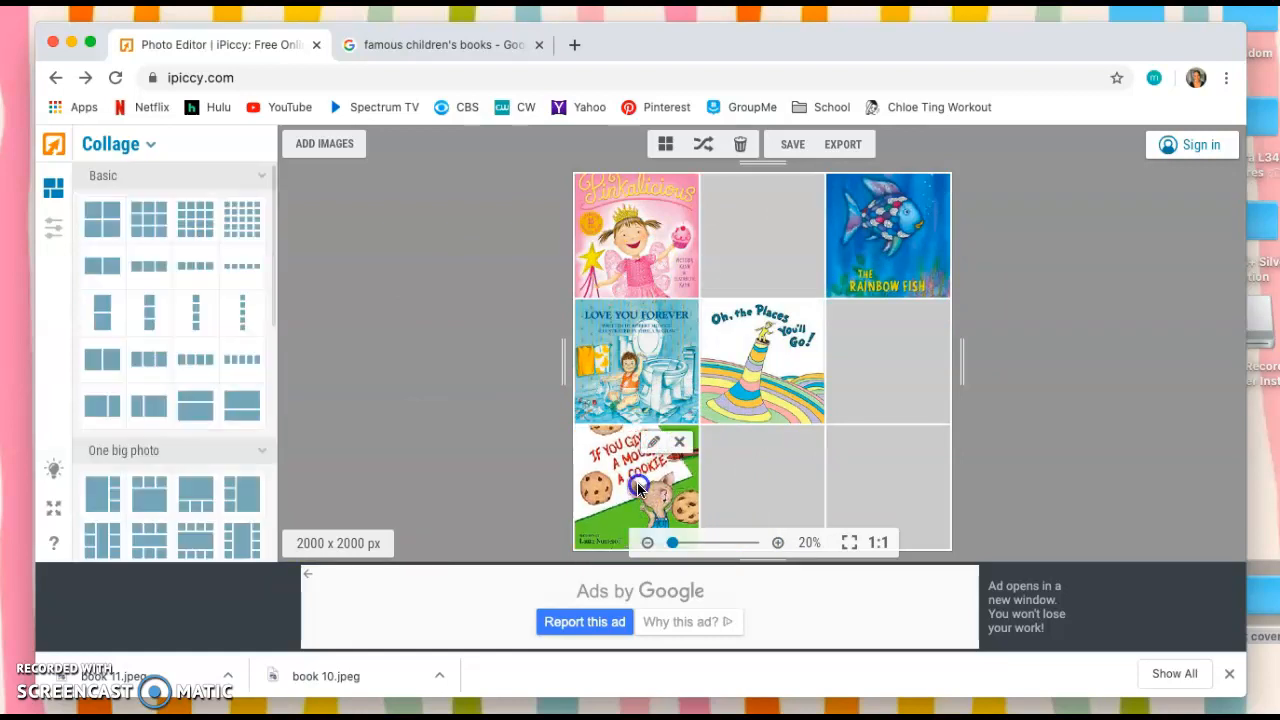
- Add The Giving Tree to the collage's middle-right cell and Chicka Chicka Boom Boom to the upper-middle cell
{"action": "left_click", "coordinate": [320, 148]}
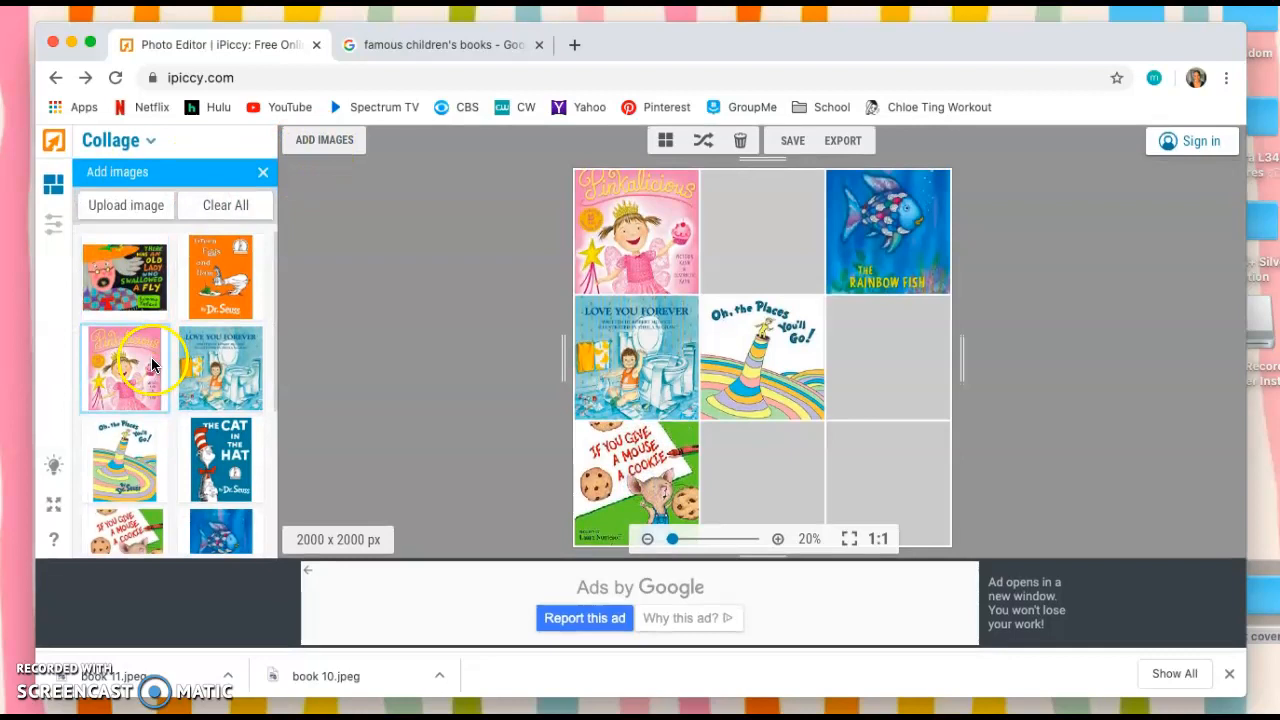
{"action": "left_click_drag", "start_coordinate": [275, 283], "coordinate": [898, 366]}
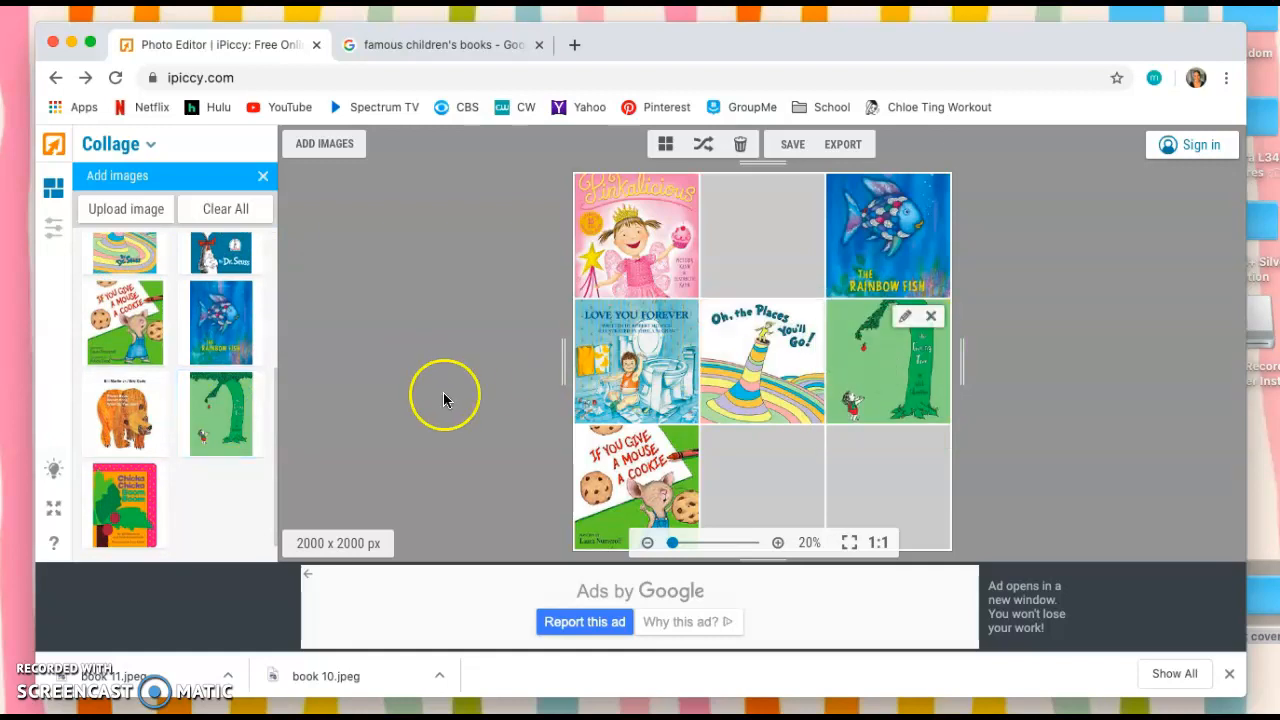
{"action": "left_click_drag", "start_coordinate": [157, 479], "coordinate": [764, 245]}
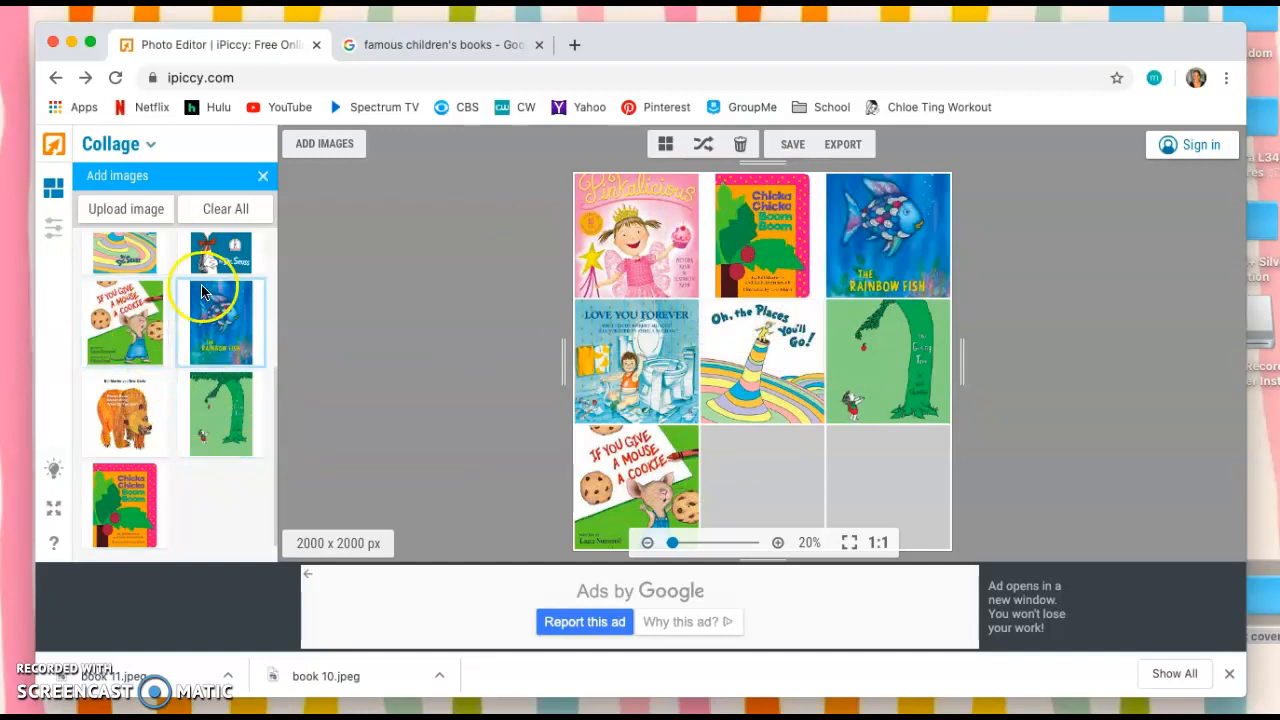
- Fill the collage's lower-middle cell with the Brown Bear cover and the lower-right cell with There Was an Old Lady Who Swallowed a Fly
{"action": "left_click_drag", "start_coordinate": [124, 415], "coordinate": [730, 490]}
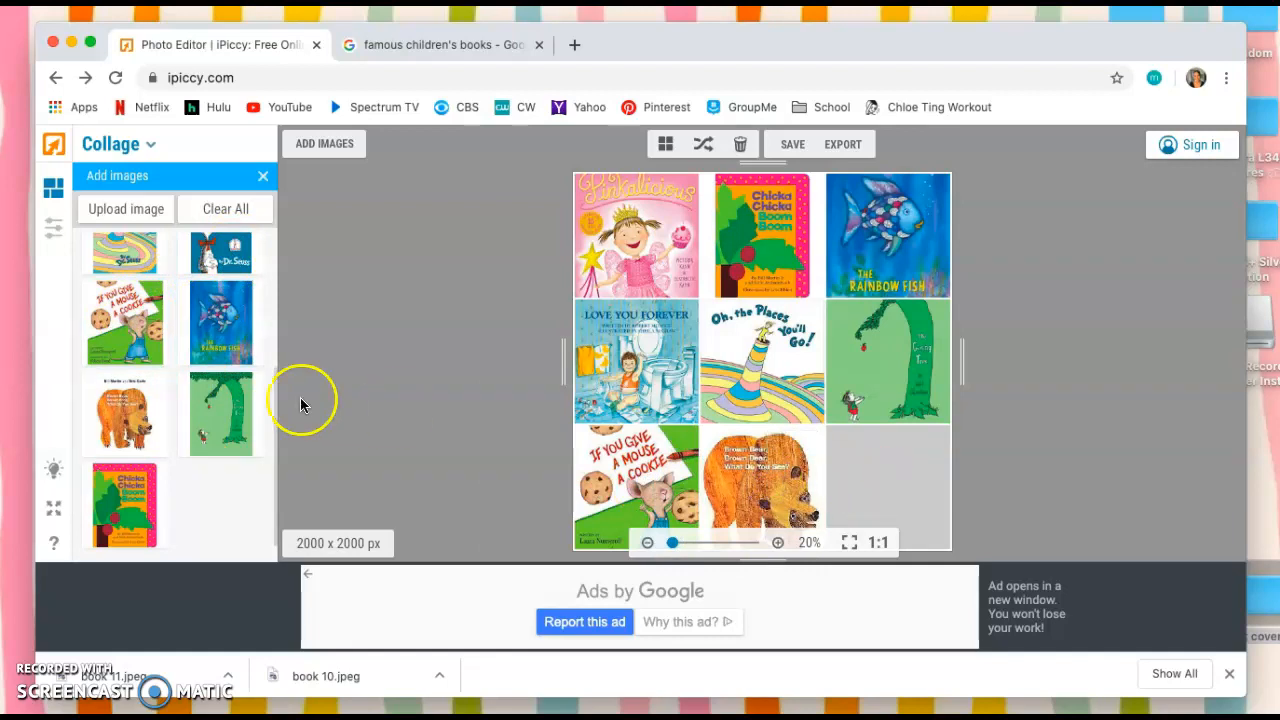
{"action": "left_click_drag", "start_coordinate": [274, 393], "coordinate": [875, 483]}
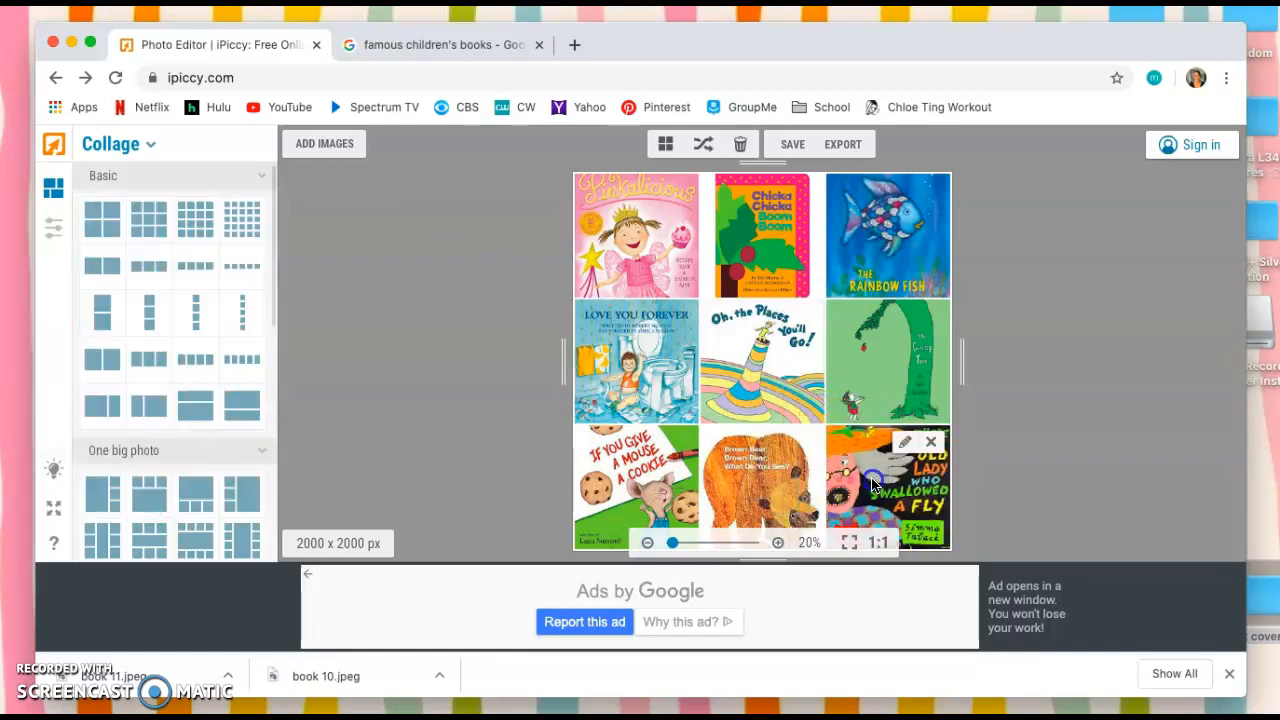
{"action": "left_click", "coordinate": [1031, 458]}
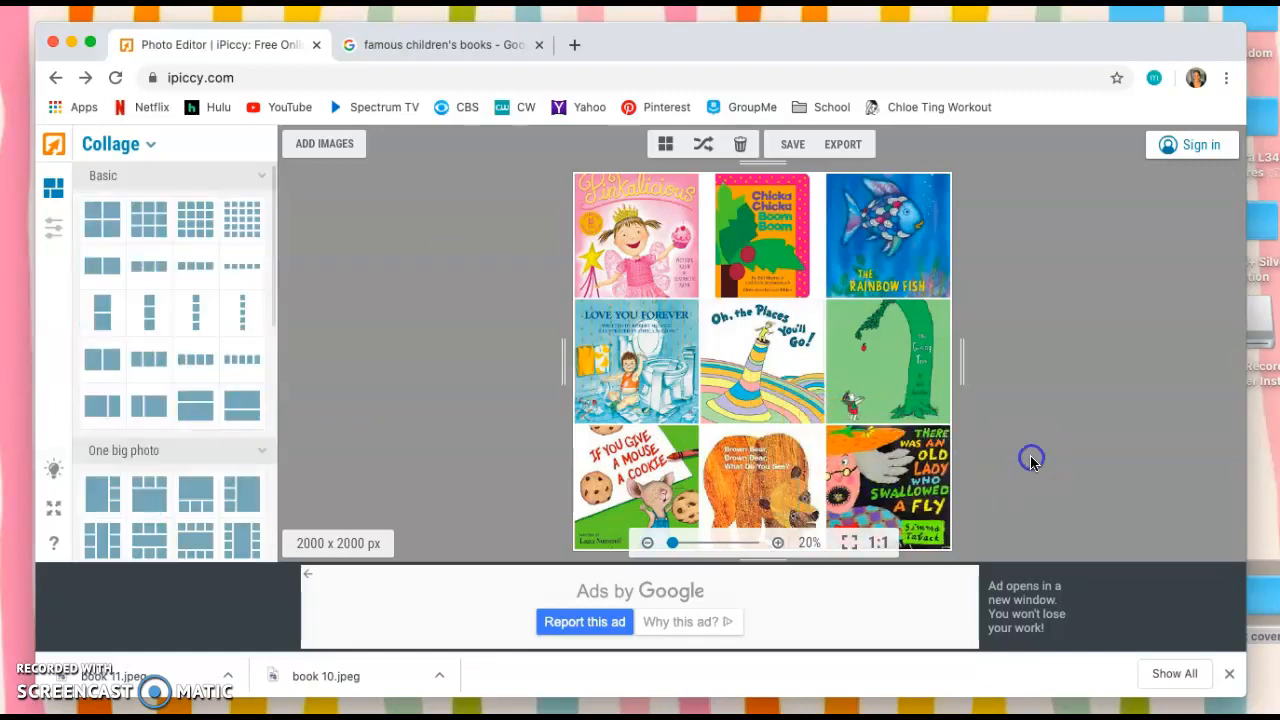
- Save the collage to the book covers folder as a JPG named "book cover project" and return to the editor
{"action": "left_click", "coordinate": [792, 144]}
{"action": "double_click", "coordinate": [697, 303]}
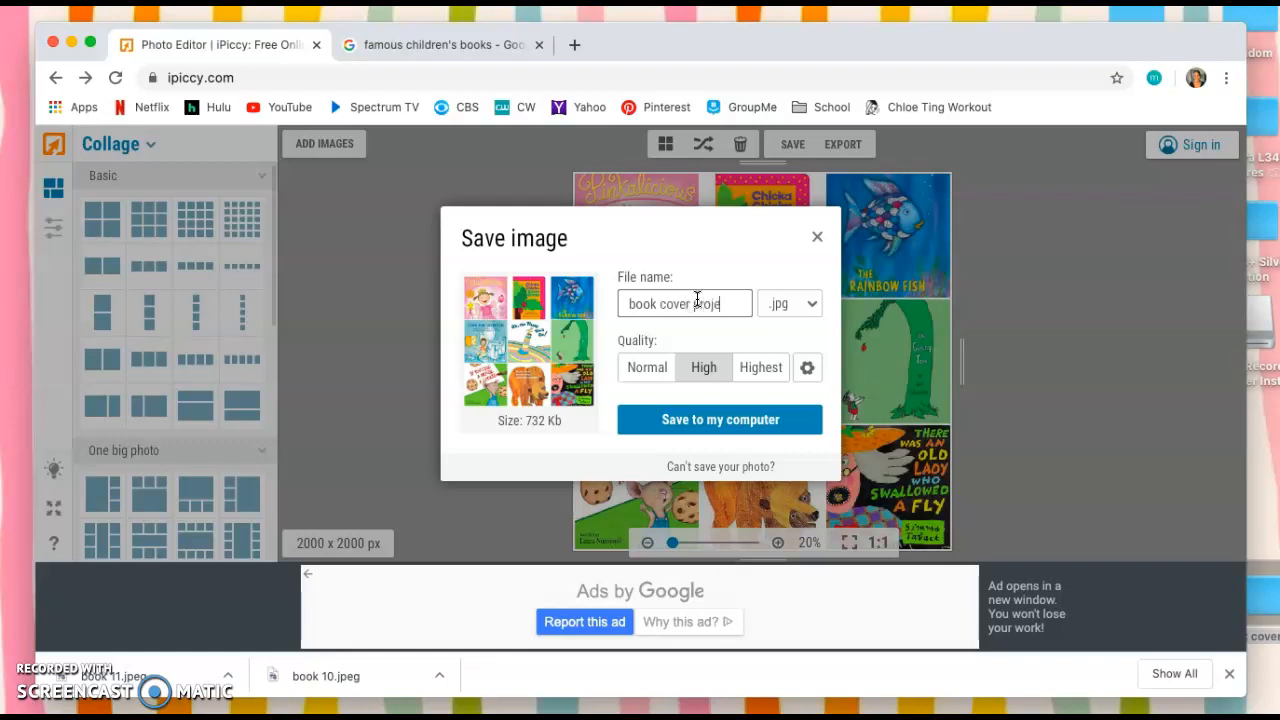
{"action": "left_click", "coordinate": [758, 424]}
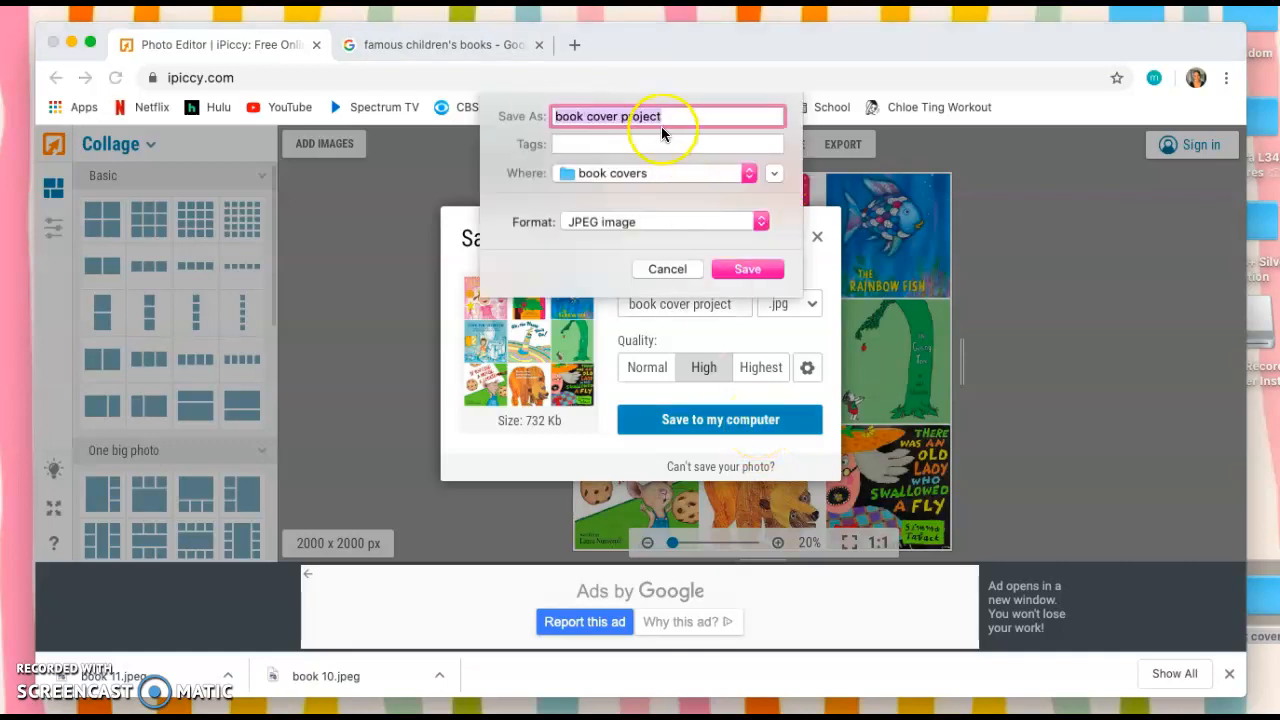
{"action": "left_click", "coordinate": [748, 270]}
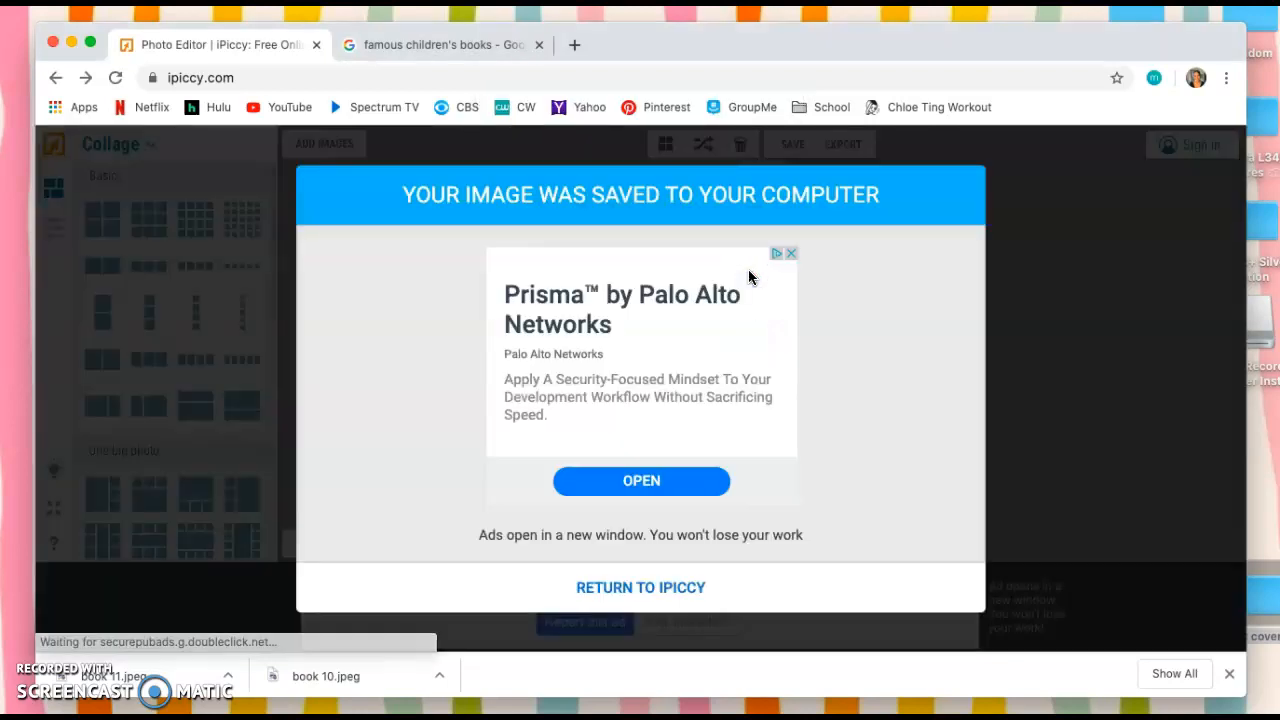
{"action": "left_click", "coordinate": [649, 586]}
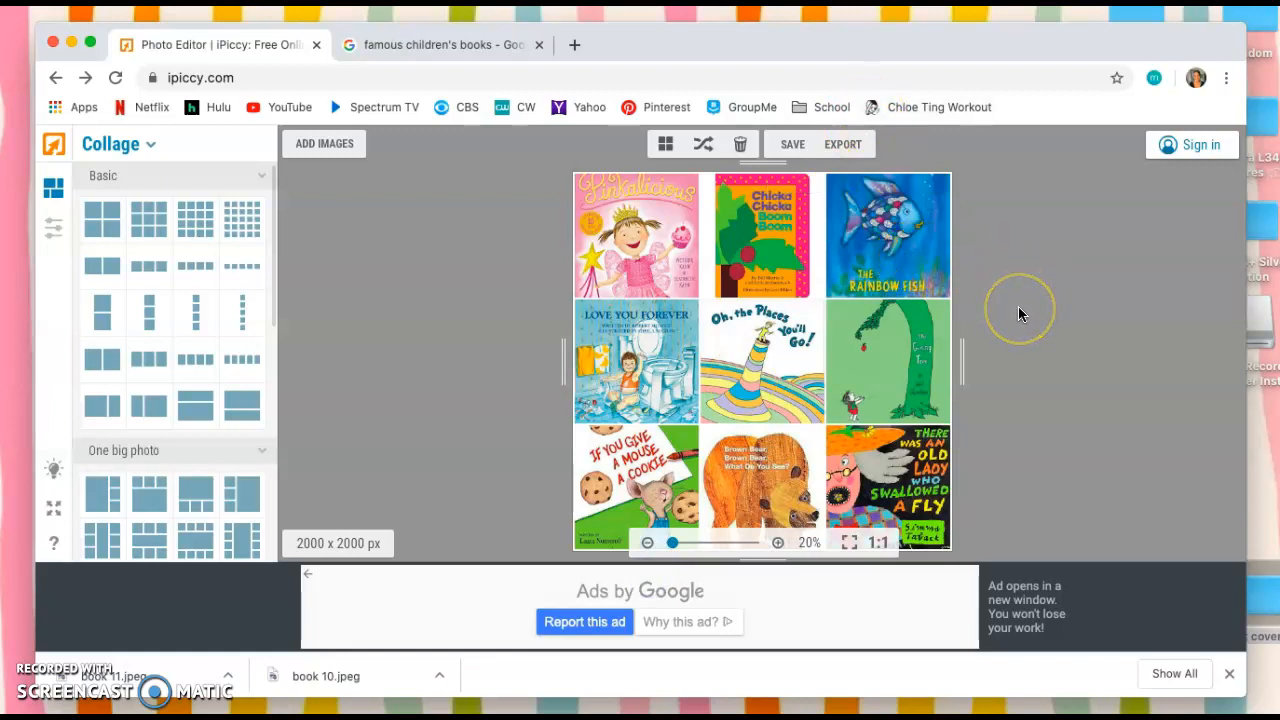
{"action": "left_click", "coordinate": [459, 46]}
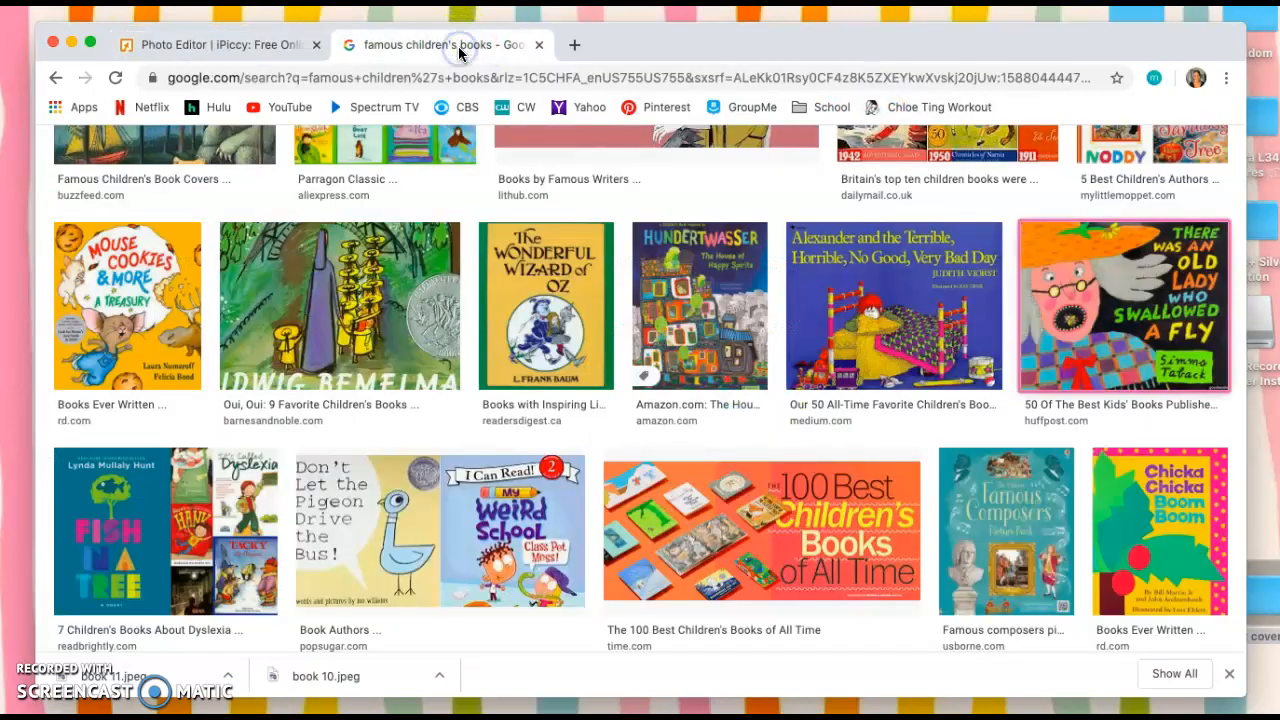
{"action": "left_click", "coordinate": [253, 56]}
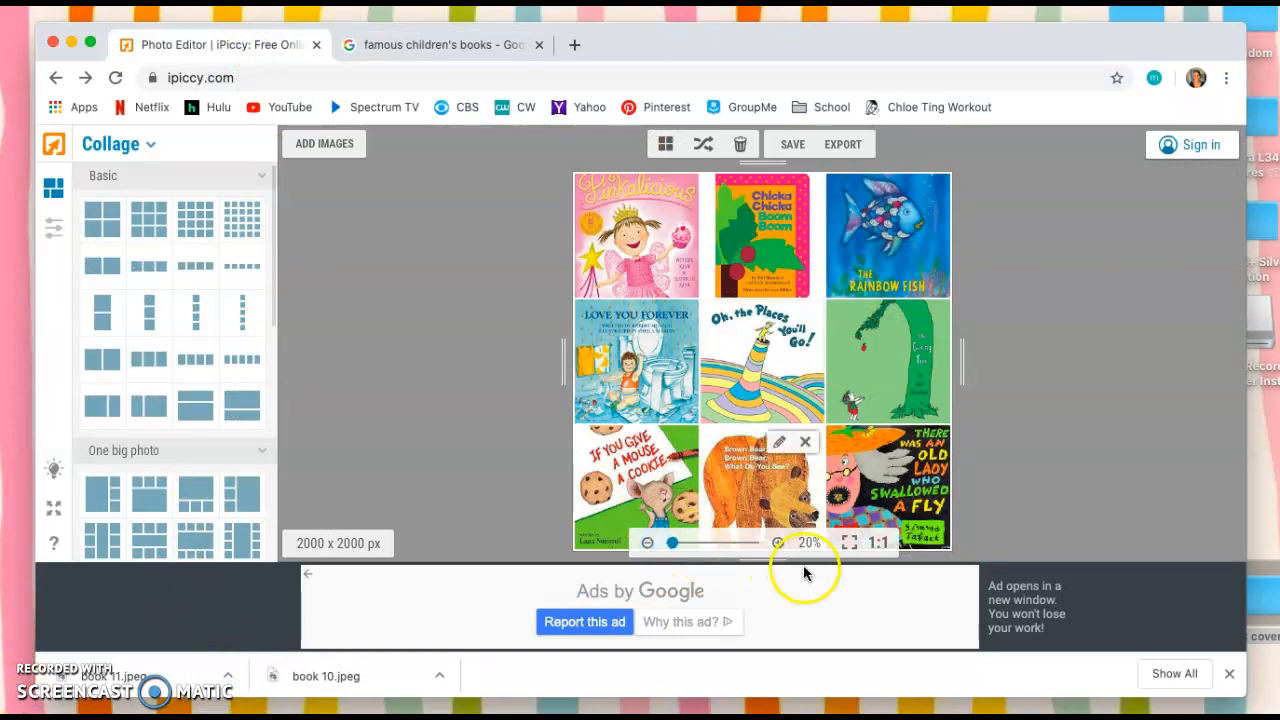
{"action": "left_click", "coordinate": [849, 541]}
{"action": "left_click", "coordinate": [879, 543]}
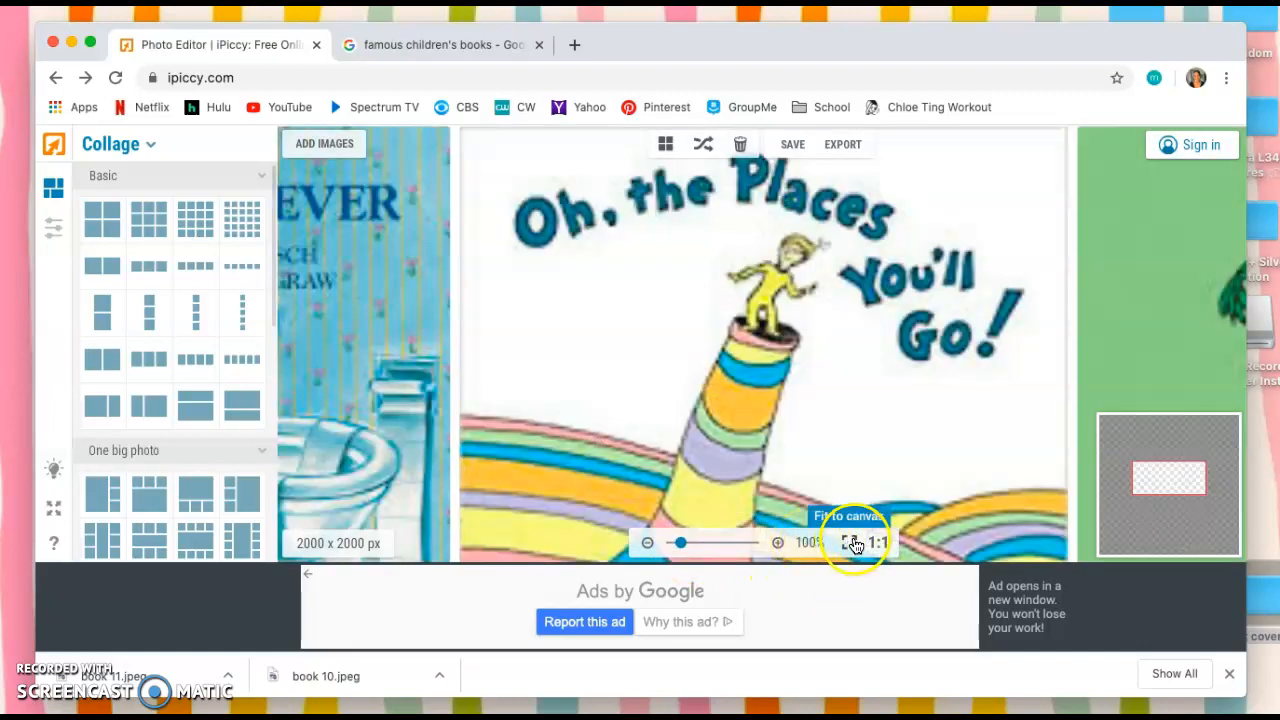
{"action": "left_click", "coordinate": [849, 542]}
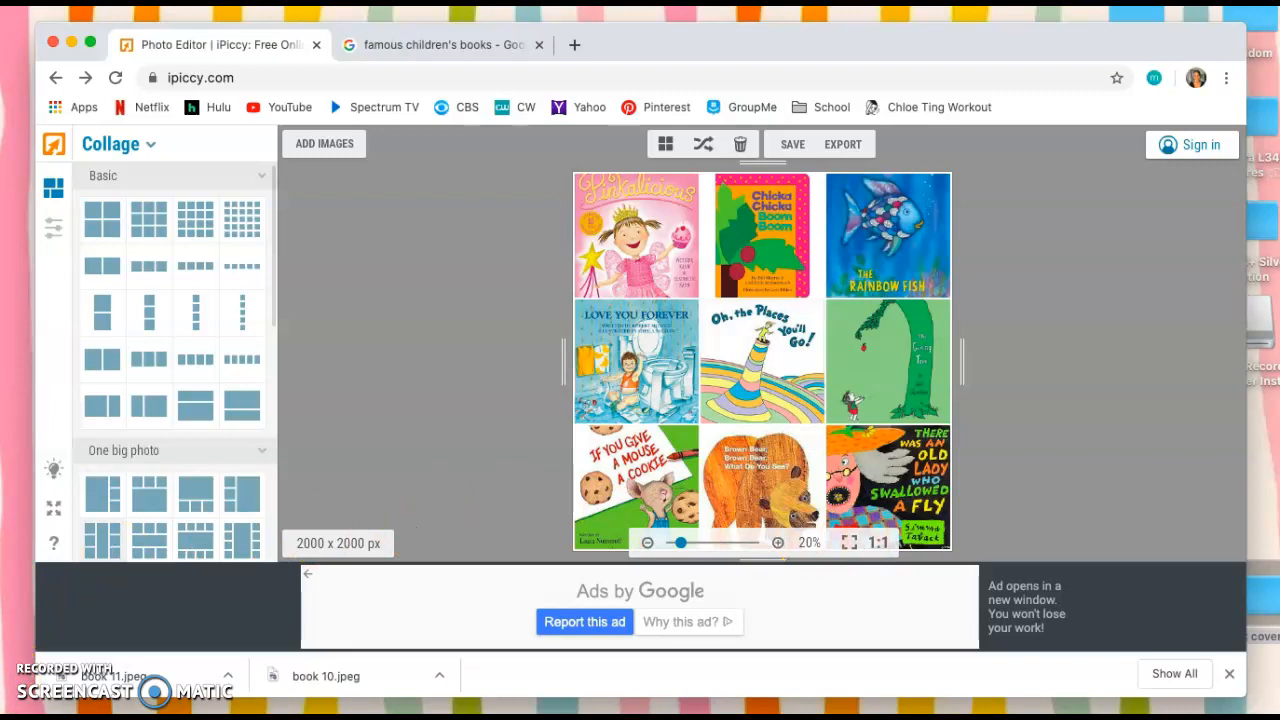